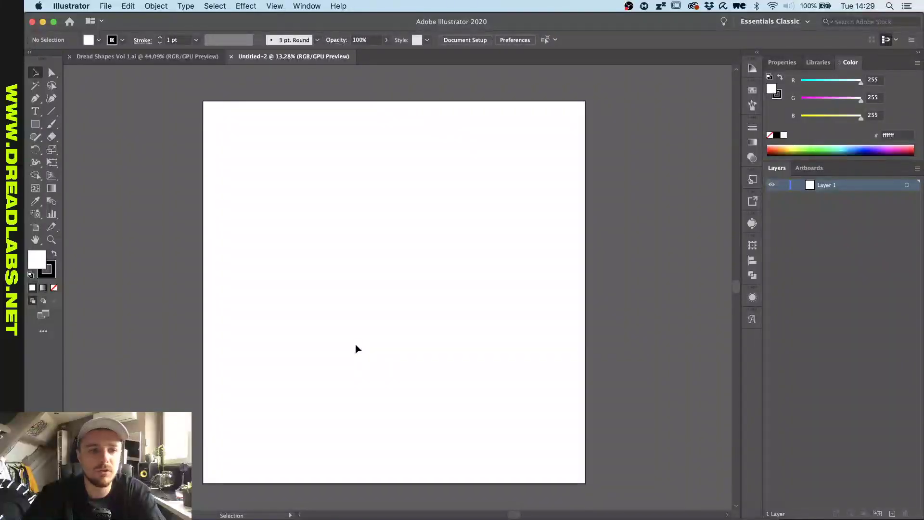
- Make the fill solid black (000000) with the stroke set to None
key("x")
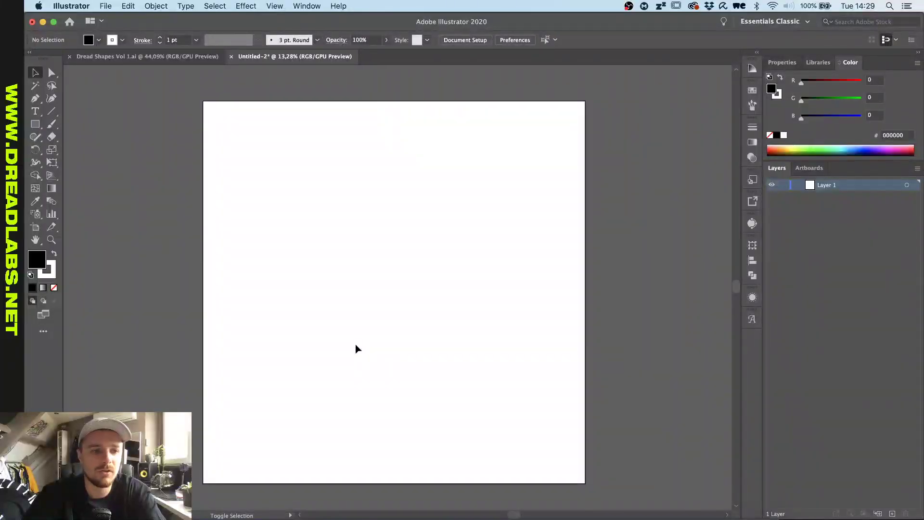
key("slash")
key("x")
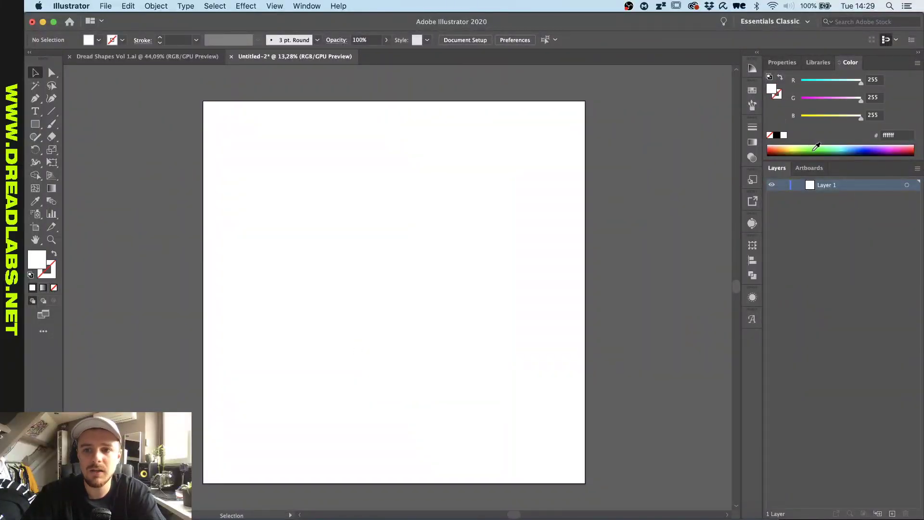
left_click(776, 135)
scroll(258, 224, "up", 1)
scroll(258, 224, "down", 1)
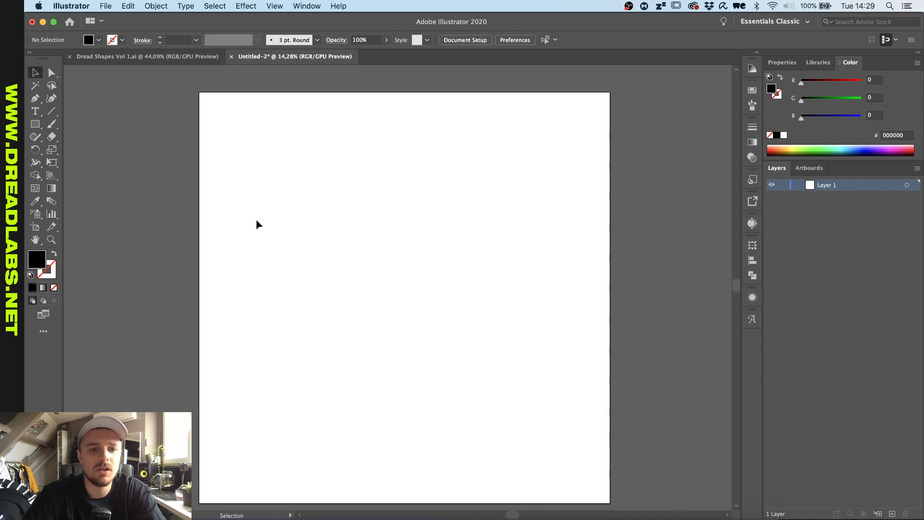
key("l")
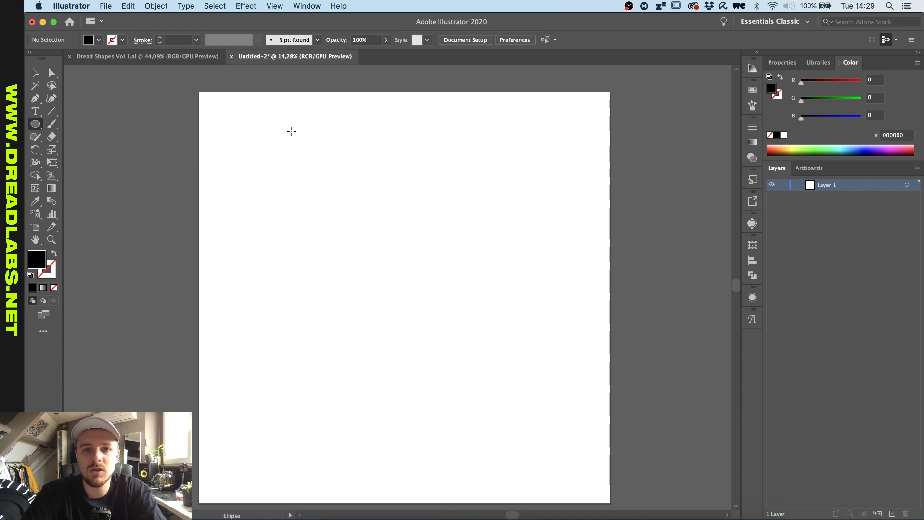
- Draw a tall black ellipse and rotate it about 15° clockwise
left_click_drag(292, 132, 441, 347)
key("v")
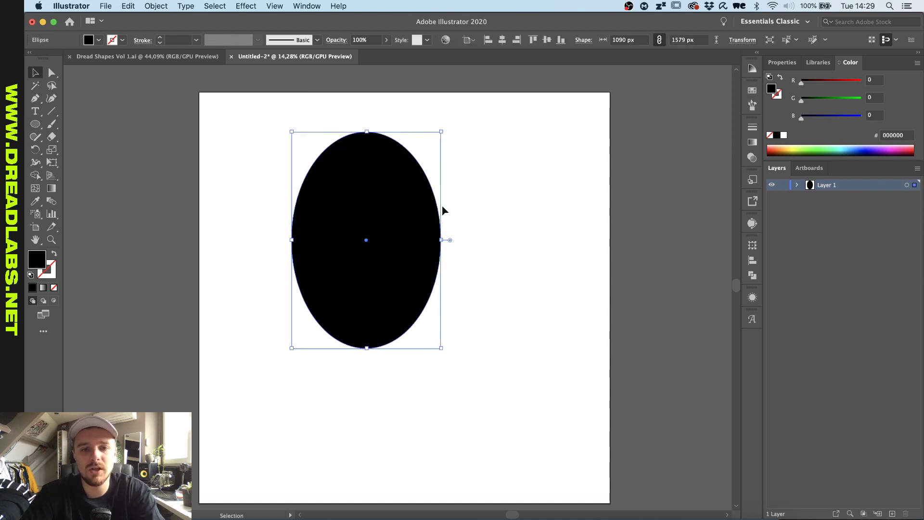
left_click_drag(446, 127, 475, 150)
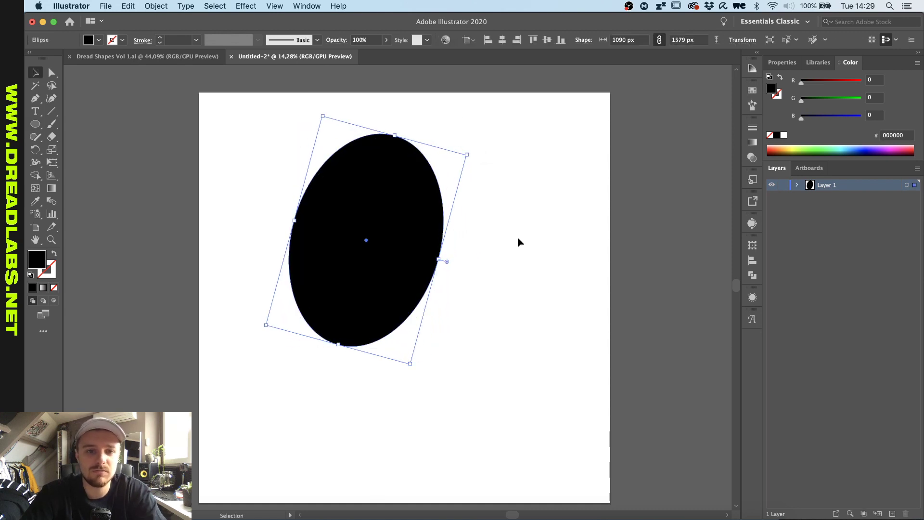
left_click(519, 242)
left_click(399, 205)
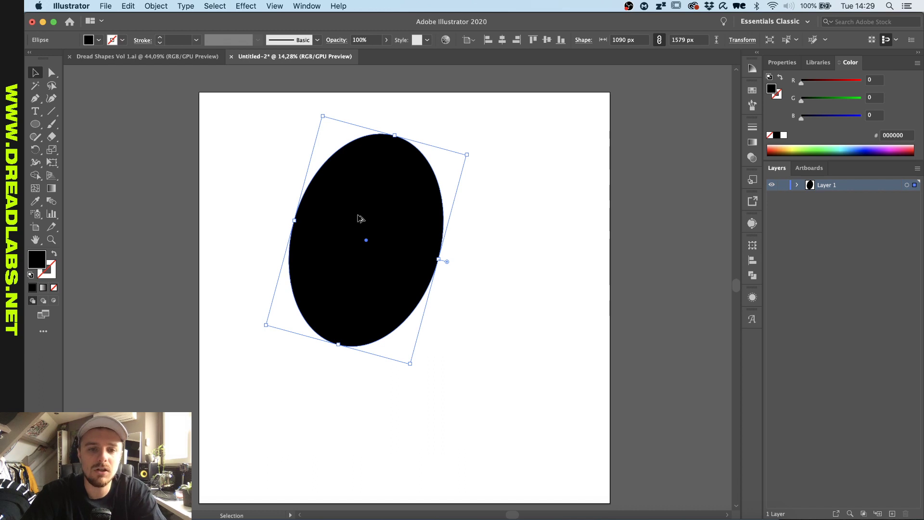
- Duplicate the ellipse down and to the right, and reshape the copy taller and narrower
left_click_drag(365, 225, 407, 264)
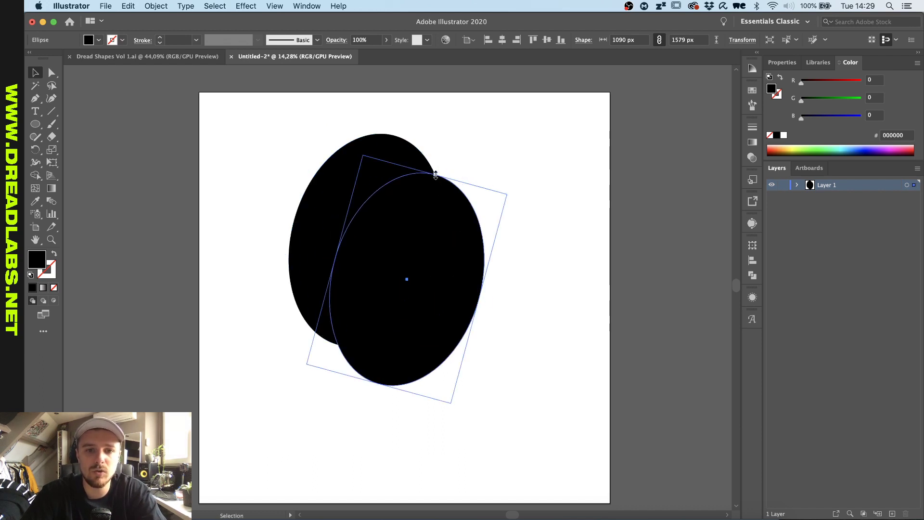
left_click_drag(436, 174, 442, 148)
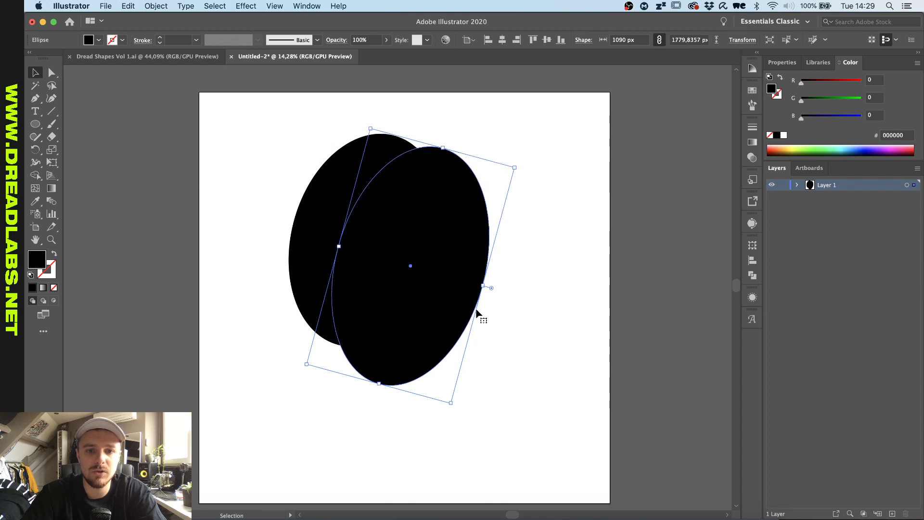
left_click_drag(483, 286, 472, 283)
left_click_drag(339, 246, 314, 239)
left_click_drag(361, 379, 371, 337)
key("super+z")
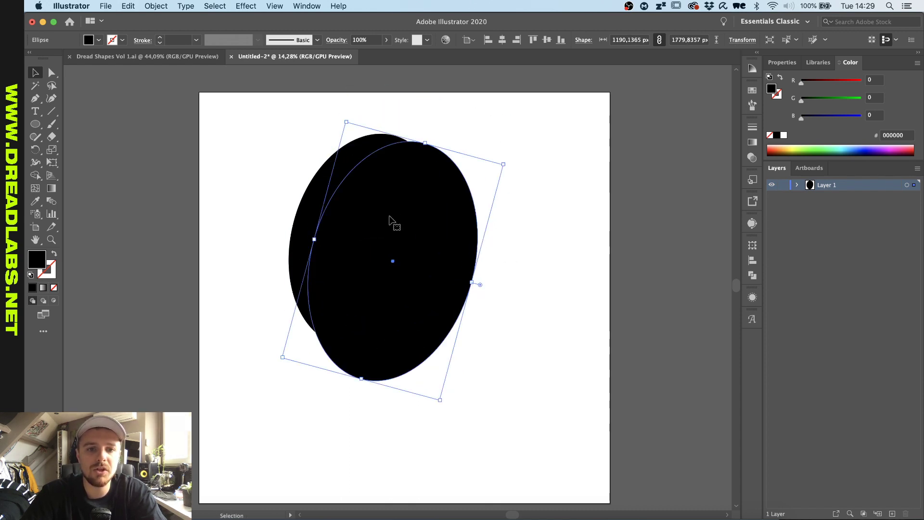
- Swap fill and stroke on both ellipses so they become thin black outlines
left_click(443, 116)
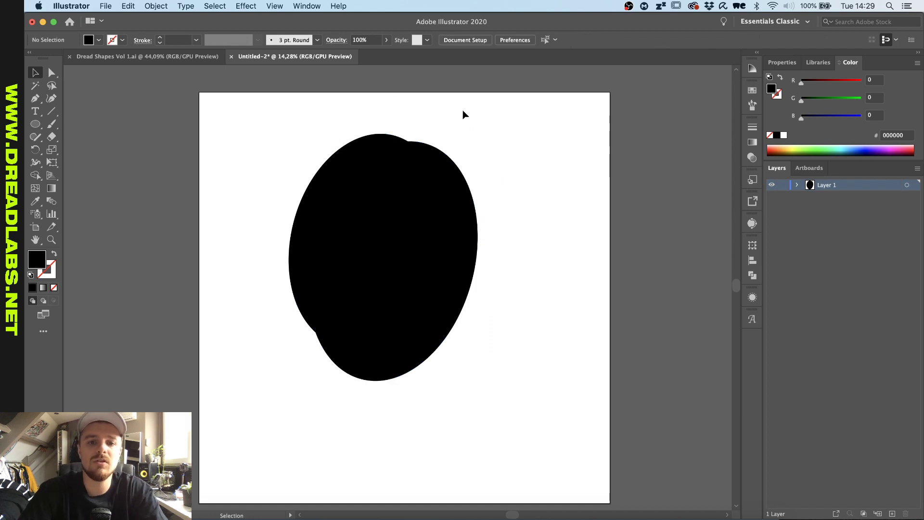
left_click(395, 145)
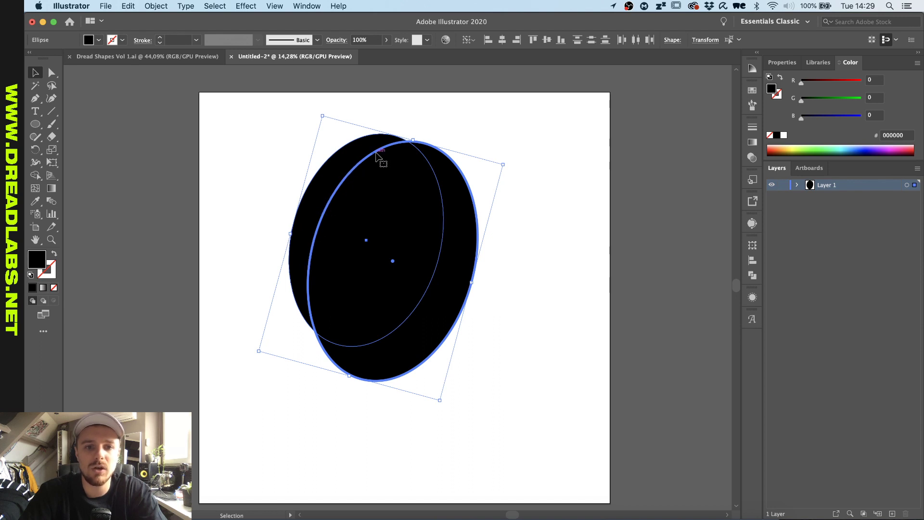
left_click(494, 122)
left_click(369, 202)
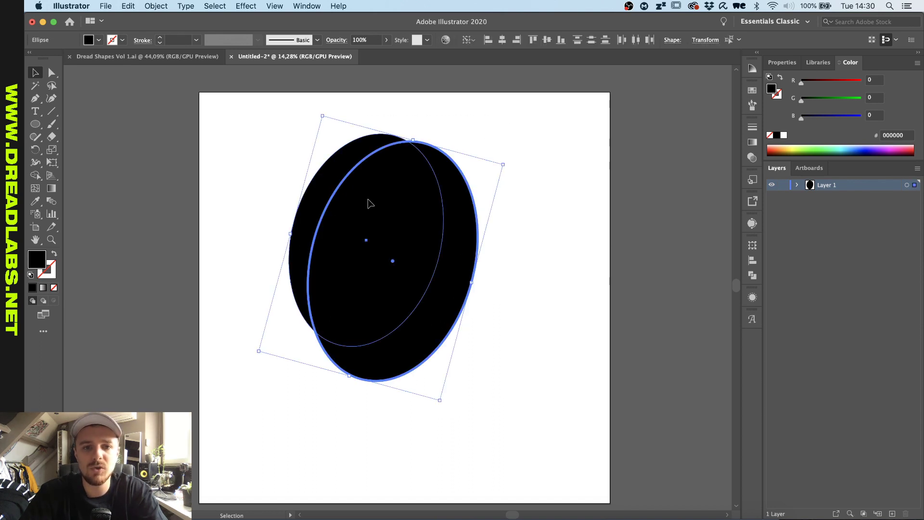
key("shift+x")
left_click(505, 146)
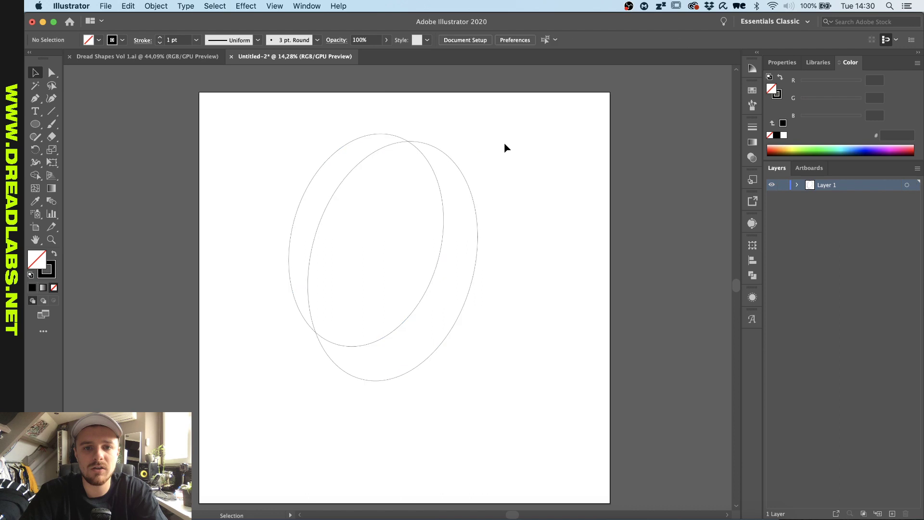
- Reposition the left ellipse slightly against the other one
left_click(443, 207)
left_click(524, 243)
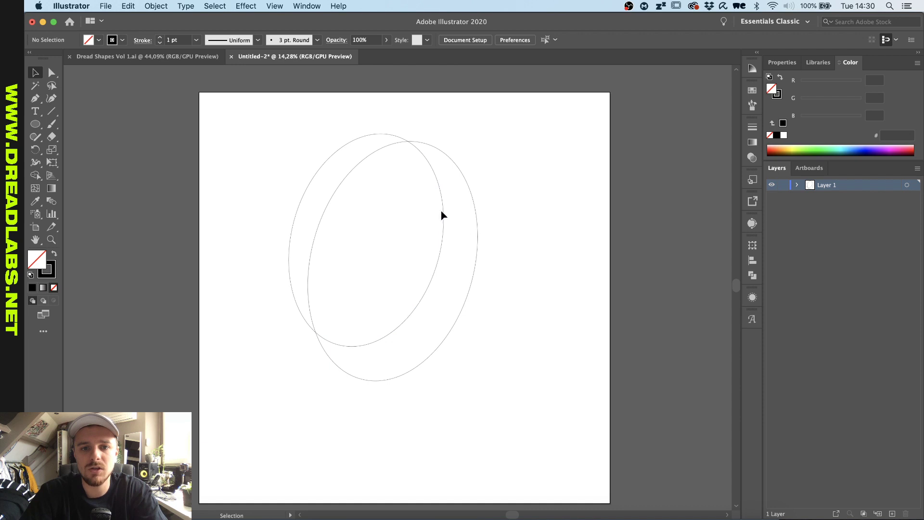
left_click_drag(443, 215, 442, 226)
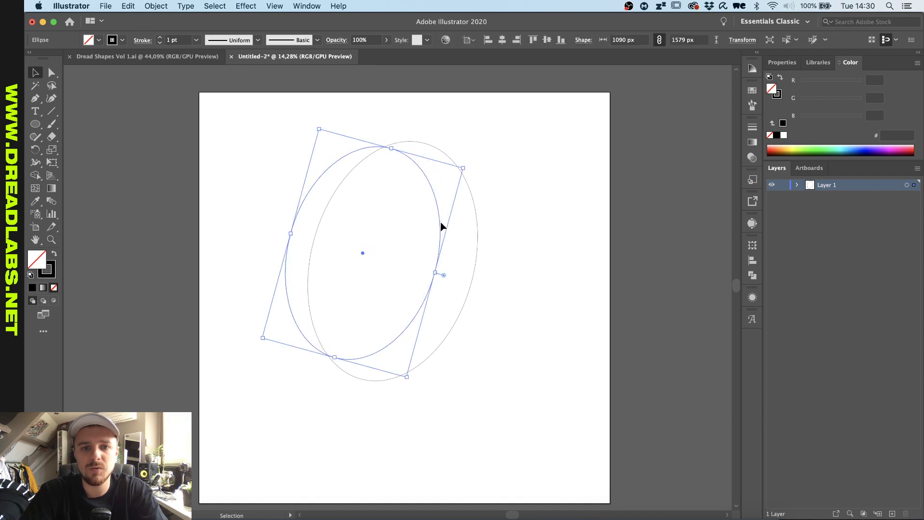
left_click(516, 161)
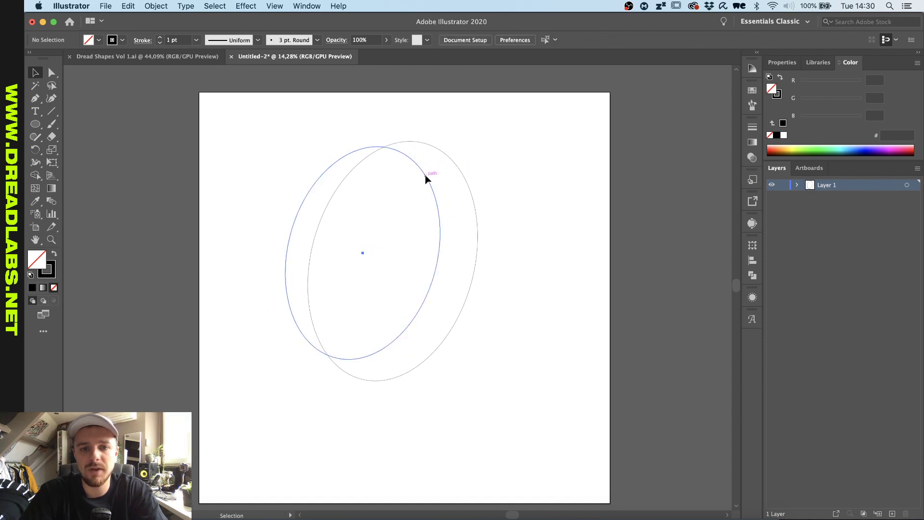
left_click_drag(425, 179, 438, 163)
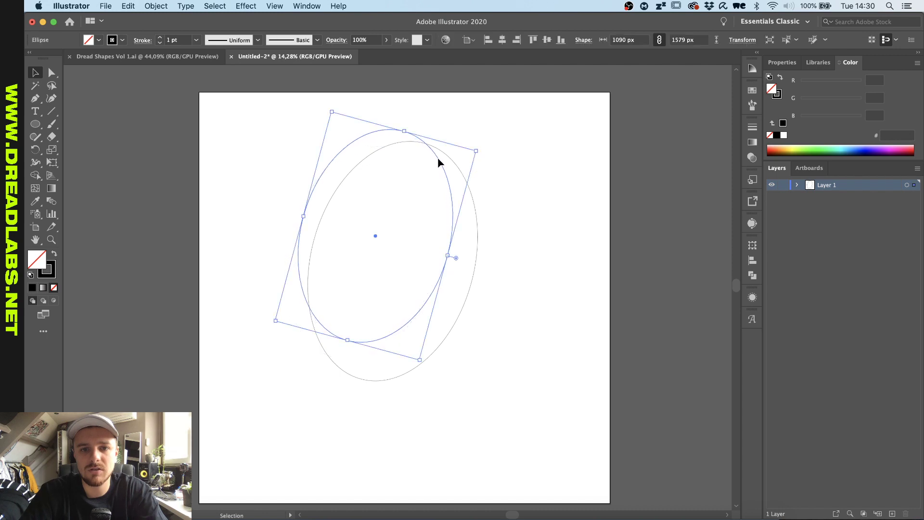
left_click(513, 180)
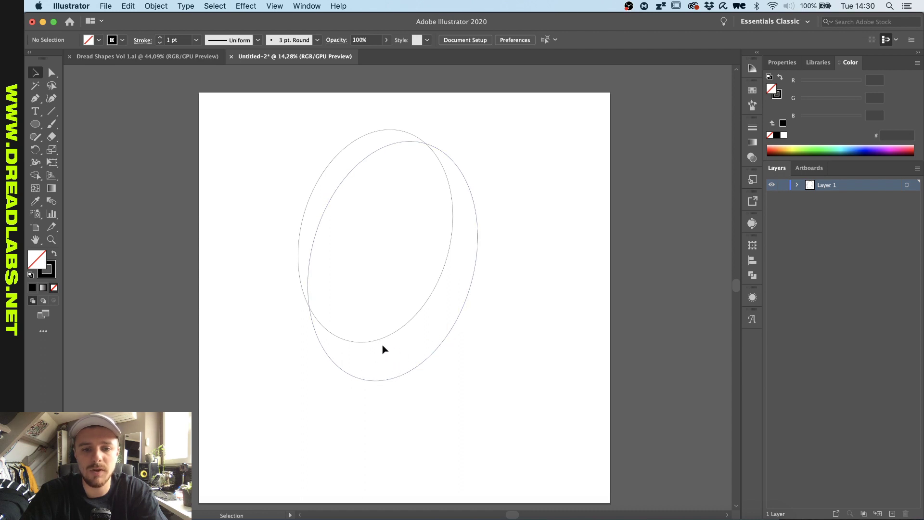
- With Shape Builder, delete the overlap and left regions, leaving only the crescent
left_click_drag(492, 361, 389, 262)
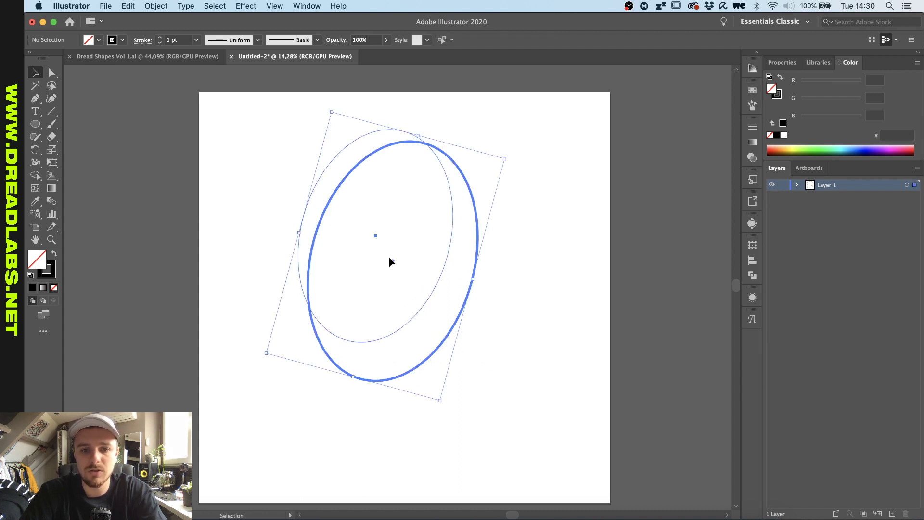
left_click(36, 175)
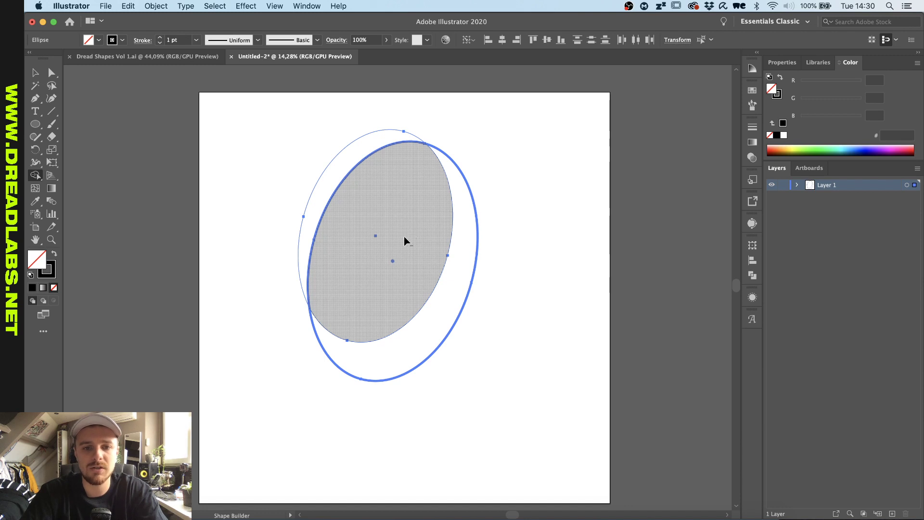
left_click_drag(415, 237, 299, 189)
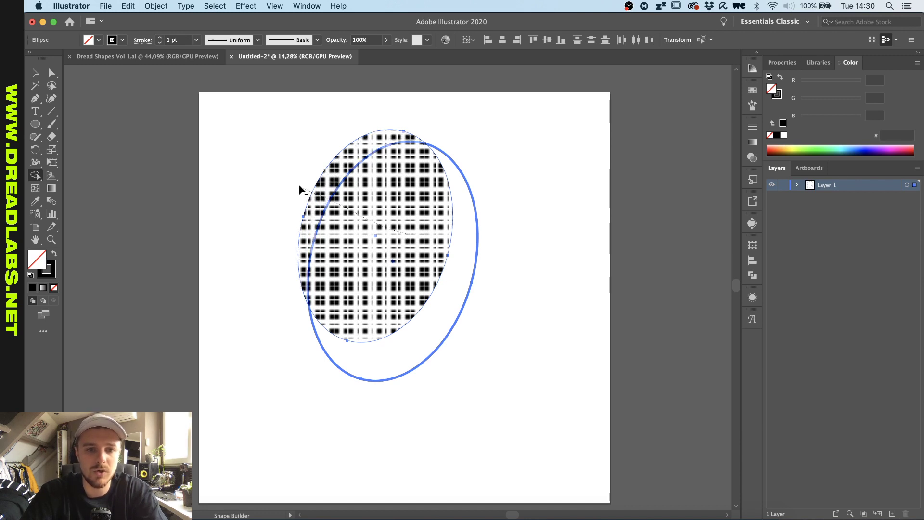
mouse_move(362, 243)
left_mouse_down()
mouse_move(362, 193)
mouse_move(319, 209)
mouse_move(327, 186)
left_mouse_up()
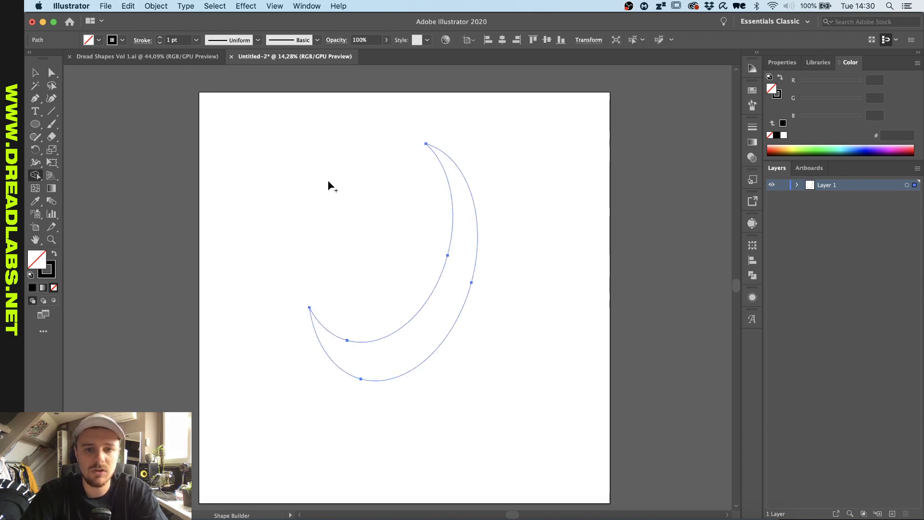
key("v")
left_click(332, 223)
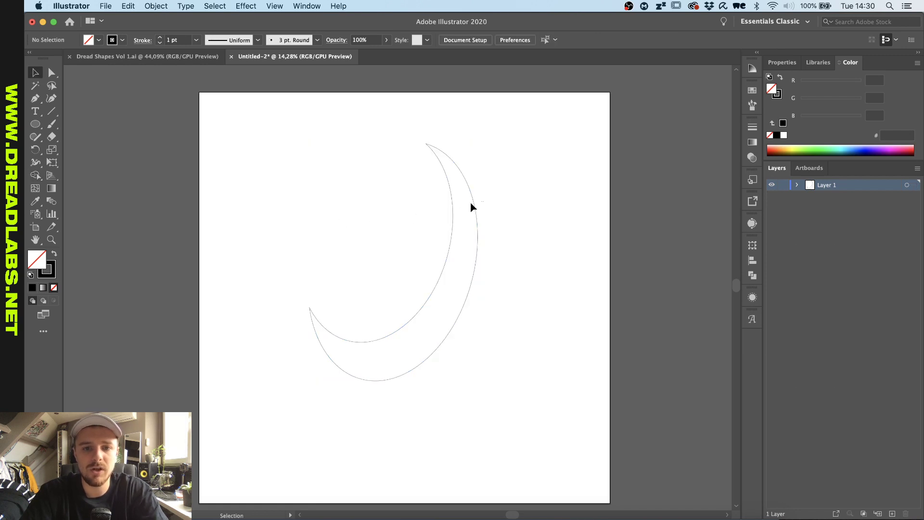
- Move the crescent left and draw two overlapping tall ellipses on the right, enlarging the second
left_click(471, 206)
left_click_drag(452, 219, 377, 218)
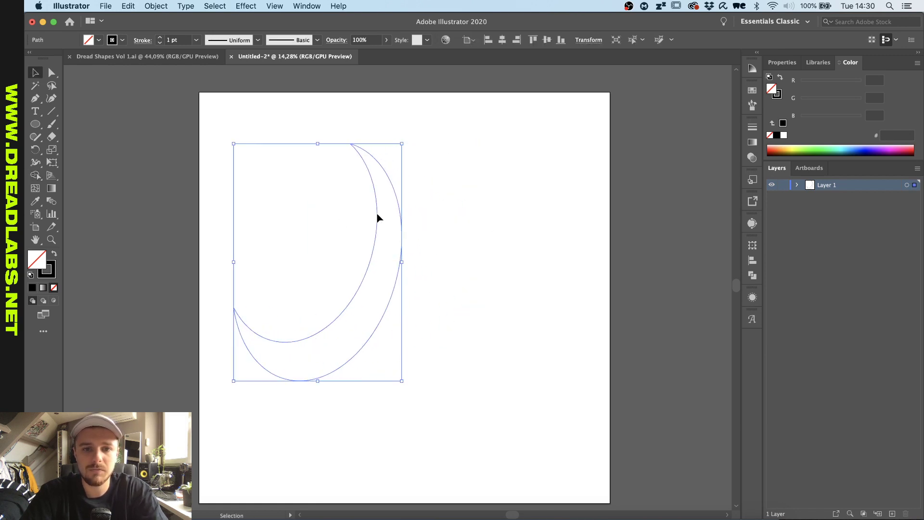
left_click(528, 227)
key("l")
left_click_drag(440, 178, 552, 381)
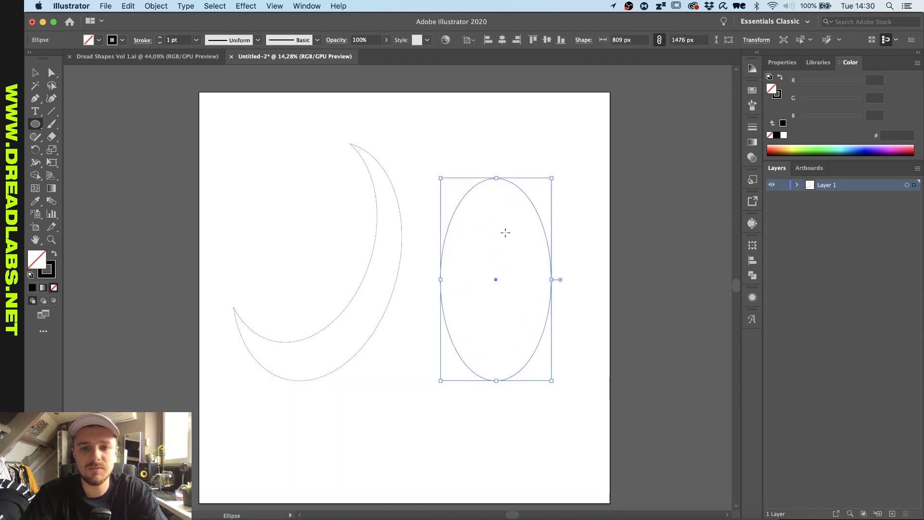
mouse_move(504, 224)
left_mouse_down()
mouse_move(408, 439)
mouse_move(534, 171)
left_mouse_up()
key("v")
left_click_drag(600, 169, 507, 289)
left_click(580, 235)
- Shorten the larger outer ellipse from its bottom edge to 1423 px tall
left_click_drag(580, 236, 510, 296)
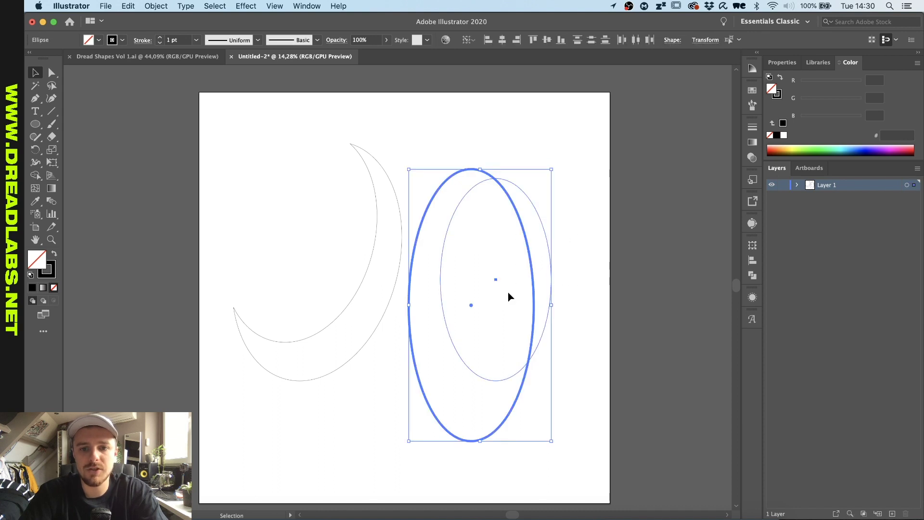
scroll(553, 266, "up", 3)
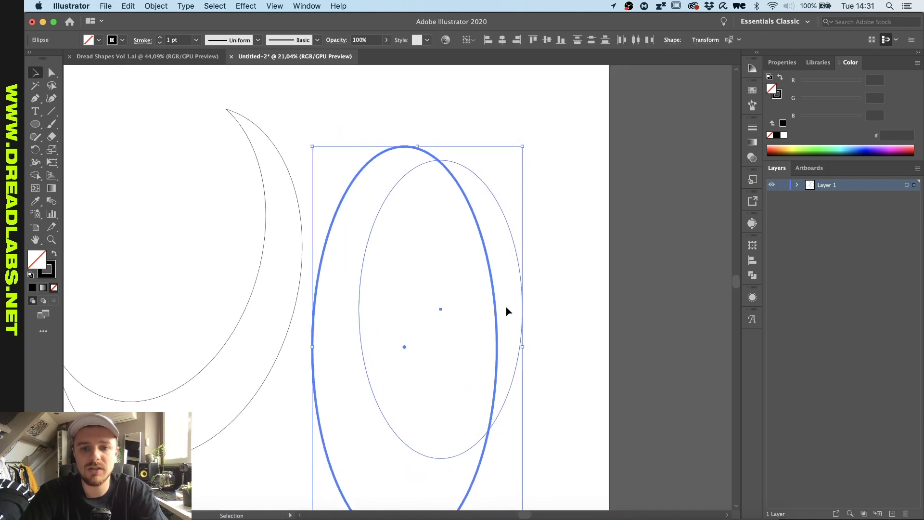
left_click(562, 236)
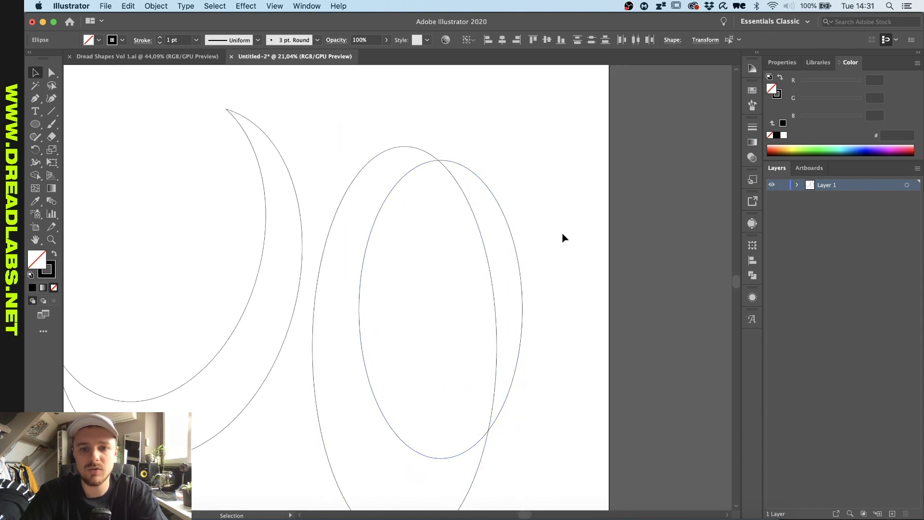
scroll(536, 276, "down", 1)
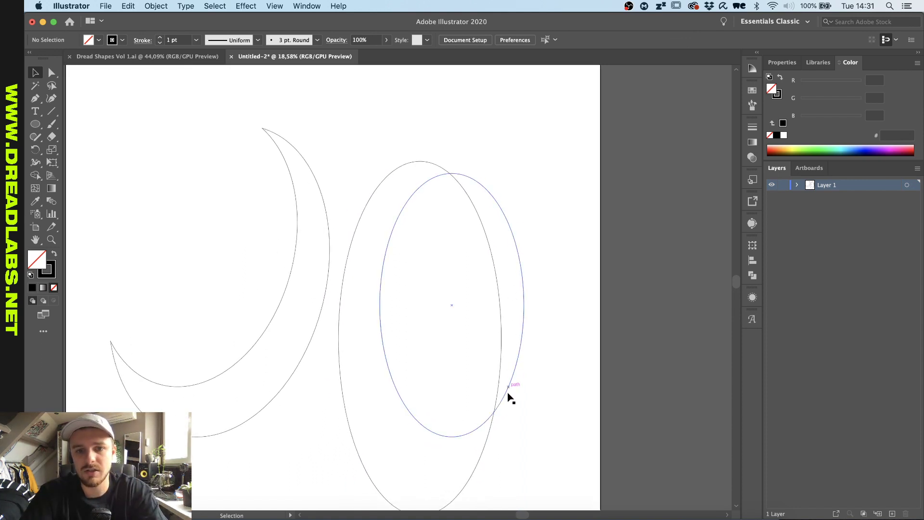
scroll(488, 318, "down", 1)
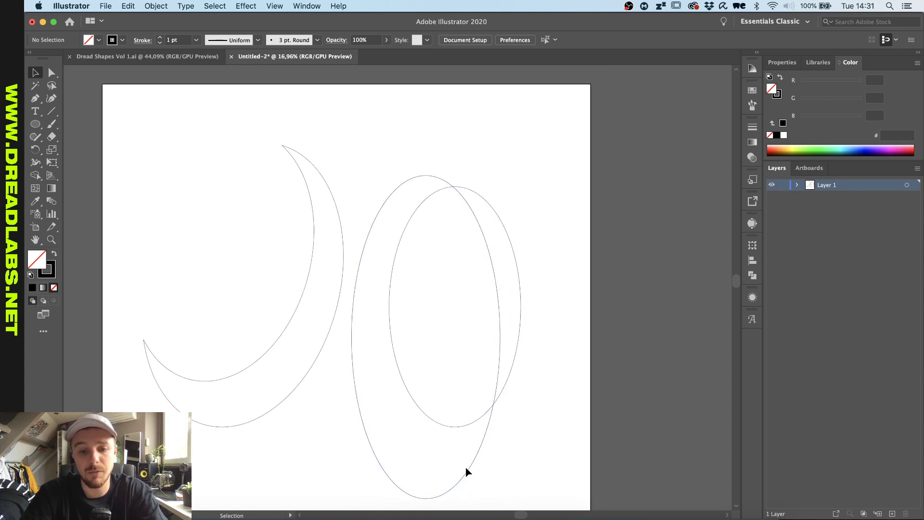
left_click(465, 470)
left_click_drag(426, 498, 426, 437)
scroll(515, 304, "up", 1)
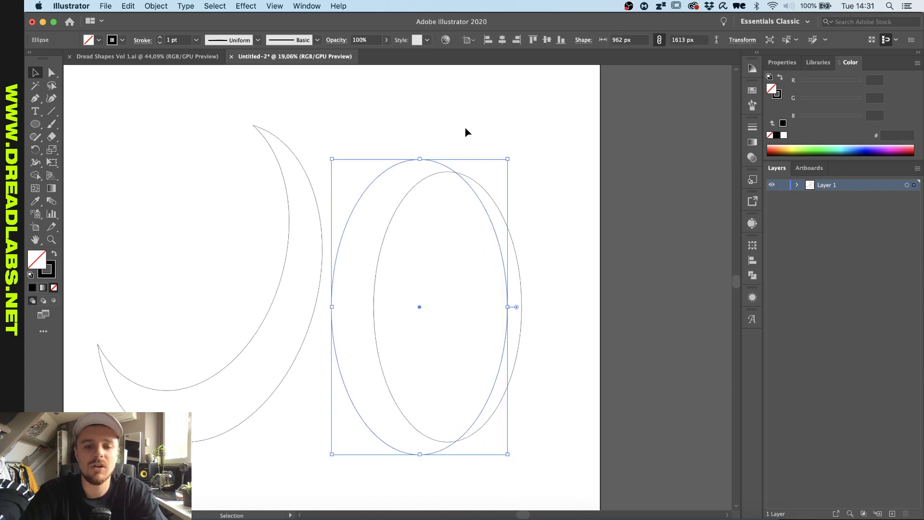
left_click_drag(422, 158, 421, 159)
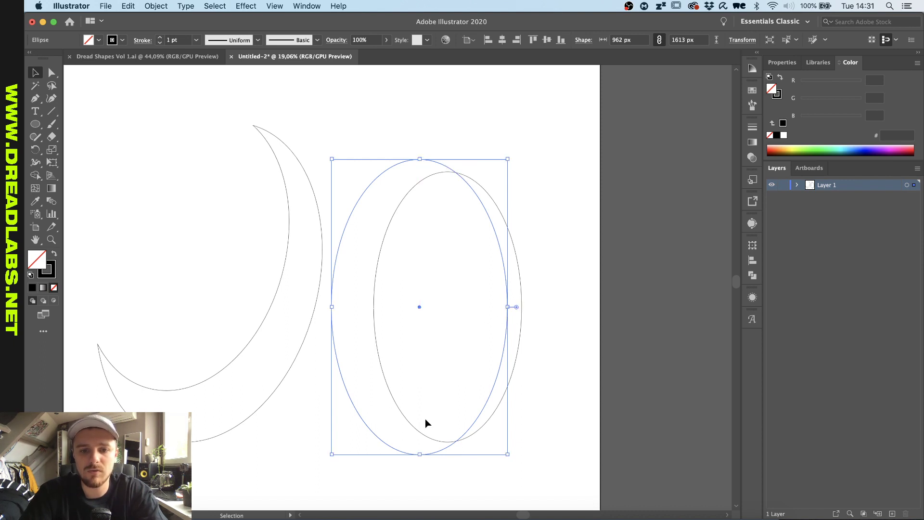
left_click_drag(331, 454, 330, 420)
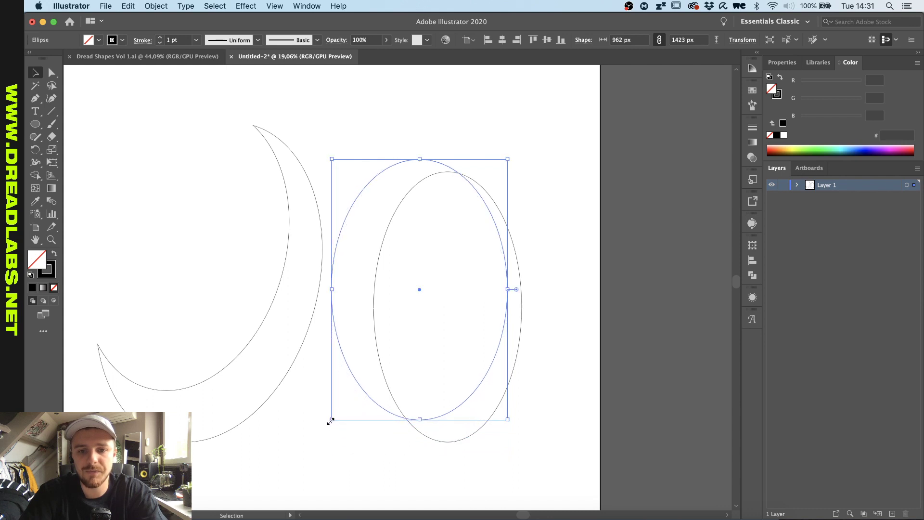
left_click(560, 316)
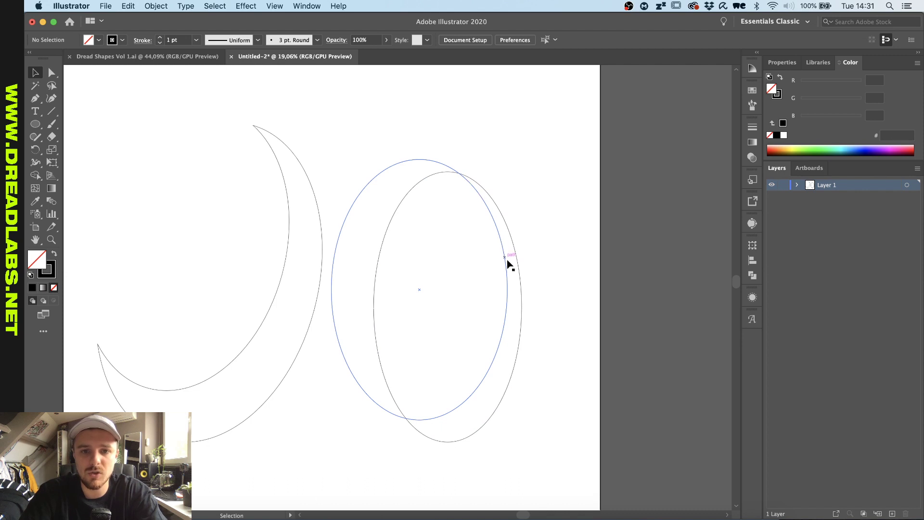
- Slightly resize the shortened ellipse, then select both overlapping ellipses
left_click(500, 240)
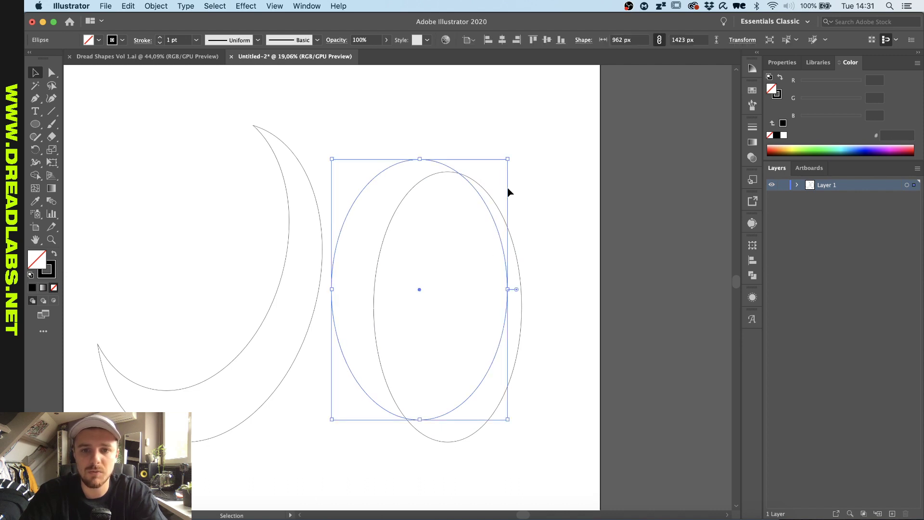
left_click_drag(508, 157, 518, 150)
left_click(556, 257)
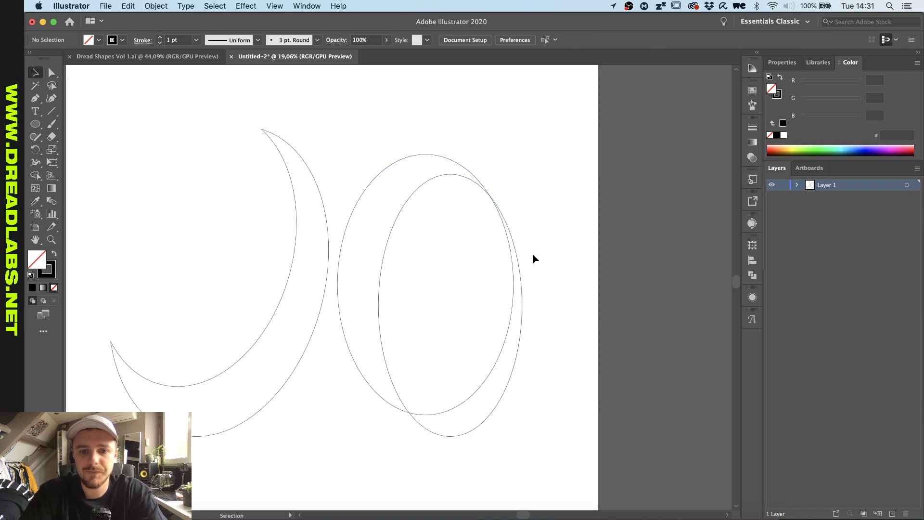
scroll(533, 258, "down", 1)
left_click_drag(561, 223, 483, 336)
scroll(482, 336, "up", 1)
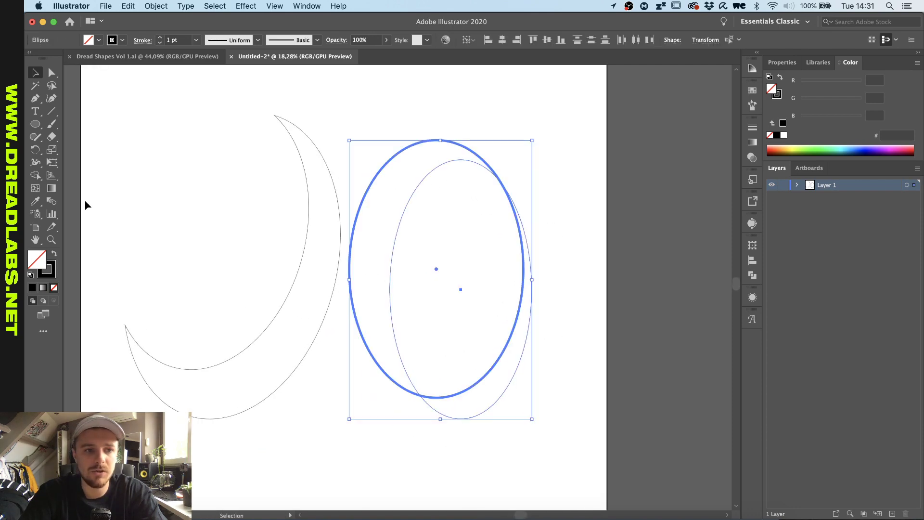
- Delete the left ellipse's regions with Shape Builder, leaving a thin crescent
left_click(34, 177)
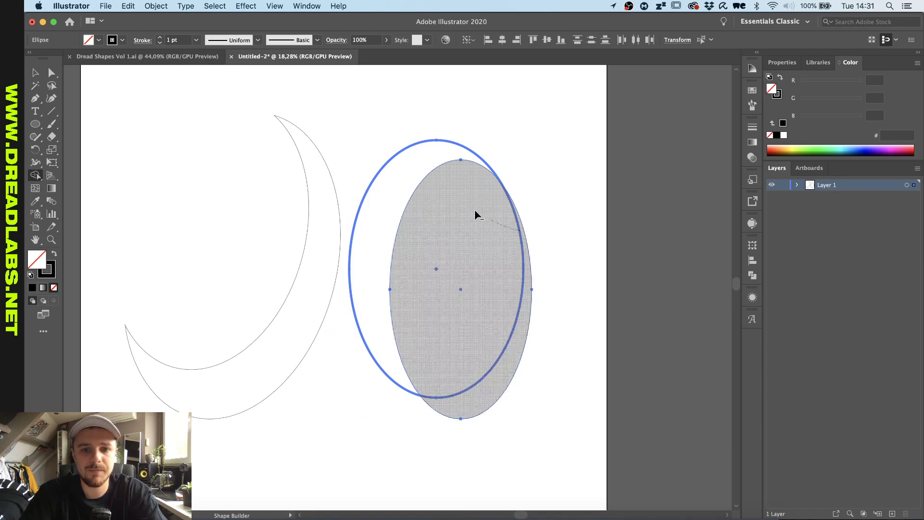
left_click_drag(471, 209, 428, 113)
key("v")
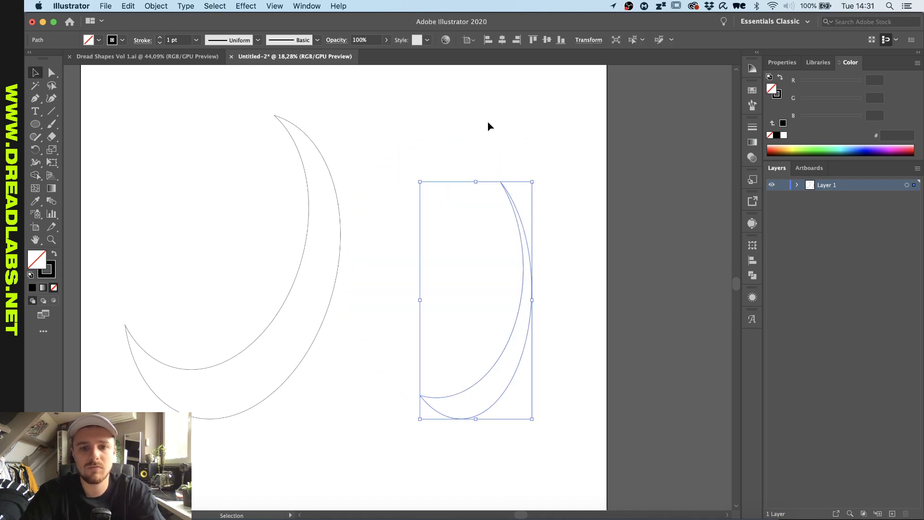
left_click(487, 122)
scroll(487, 122, "down", 3)
scroll(487, 122, "up", 1)
- Move the new crescent left across the first crescent and stretch it downward
left_click(509, 192)
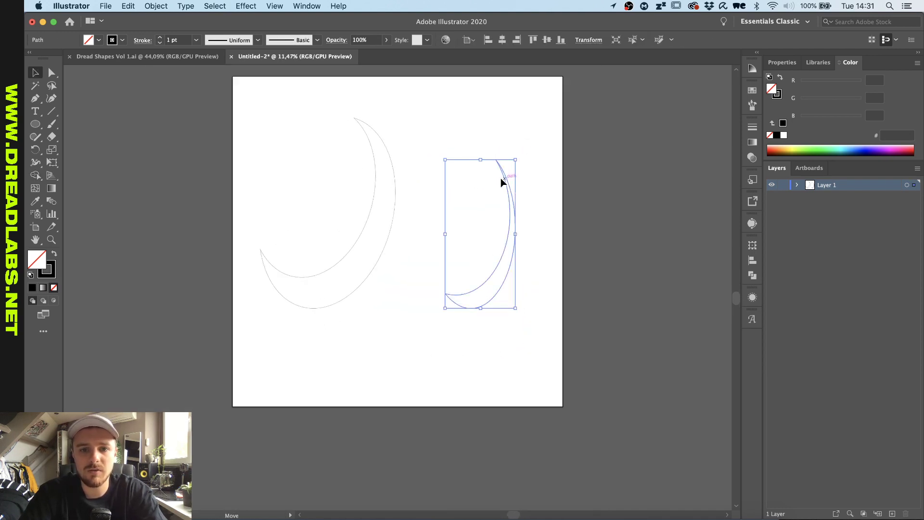
left_click_drag(504, 183, 355, 178)
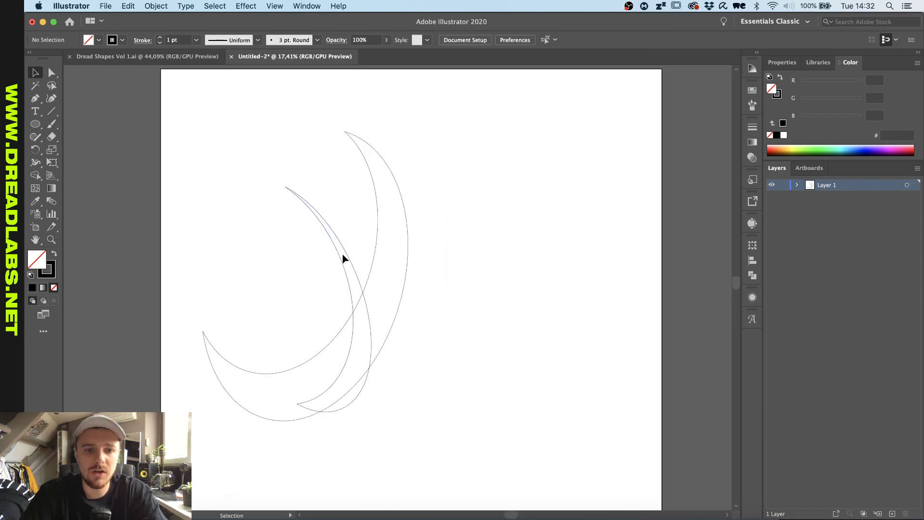
left_click(340, 259)
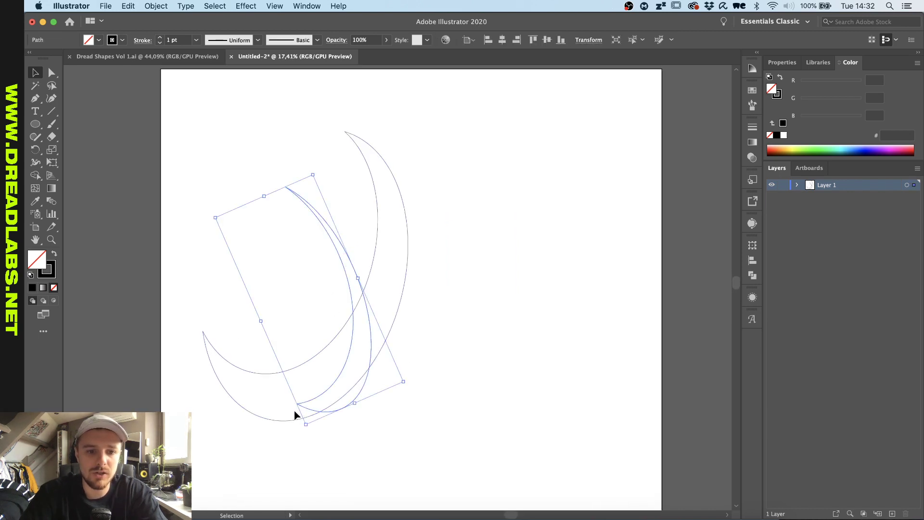
left_click_drag(304, 422, 304, 443)
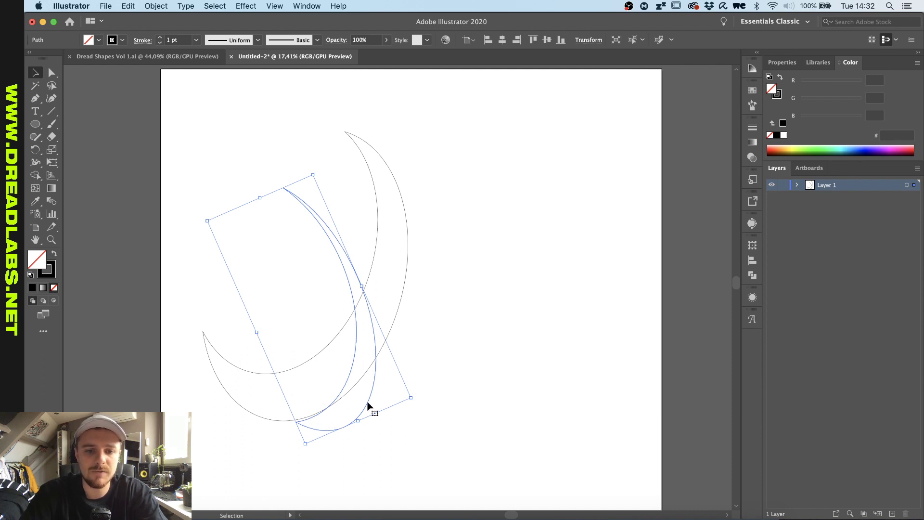
left_click(443, 330)
- Select all crescent curves and Shape Builder-delete the lower-left overlapping region
mouse_move(445, 268)
left_mouse_down()
mouse_move(356, 333)
mouse_move(294, 398)
mouse_move(229, 334)
left_mouse_up()
left_click(35, 176)
left_click_drag(358, 414, 471, 441)
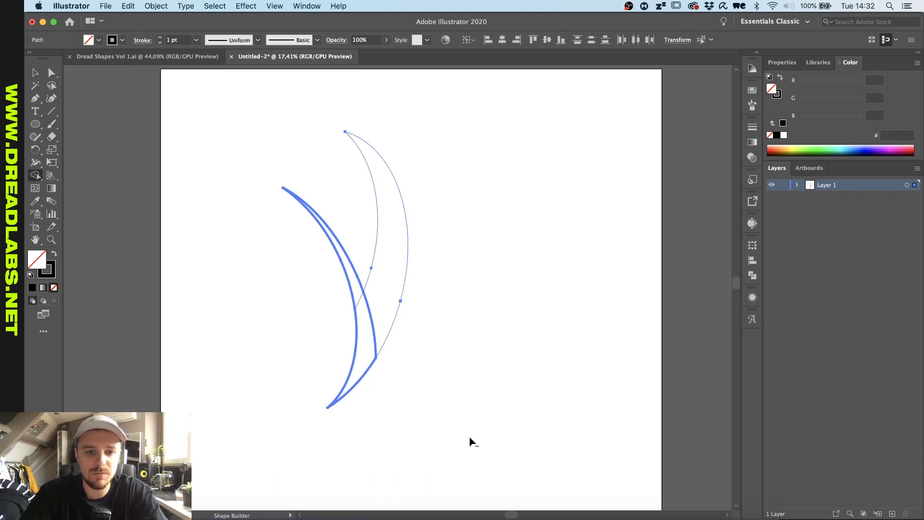
key("v")
left_click(491, 381)
scroll(491, 382, "down", 1)
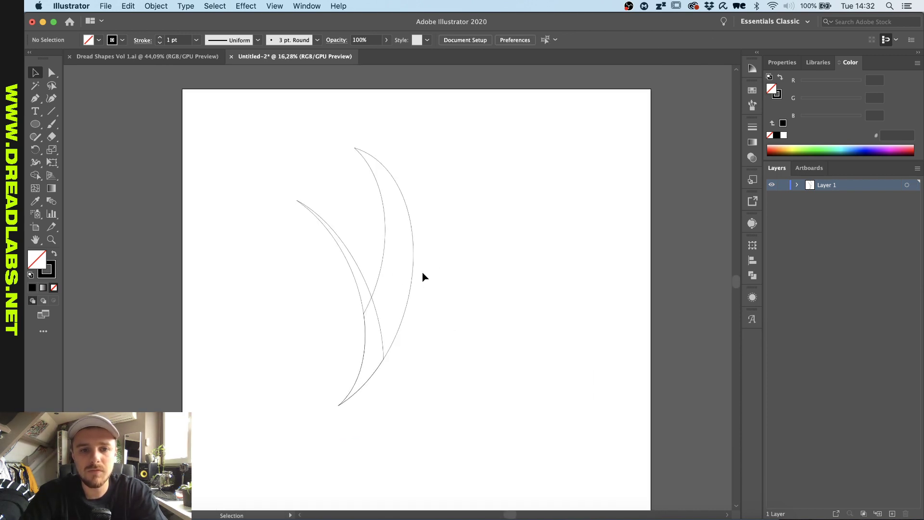
- Draw a new tall ellipse to the right of the crescents
scroll(464, 245, "up", 3)
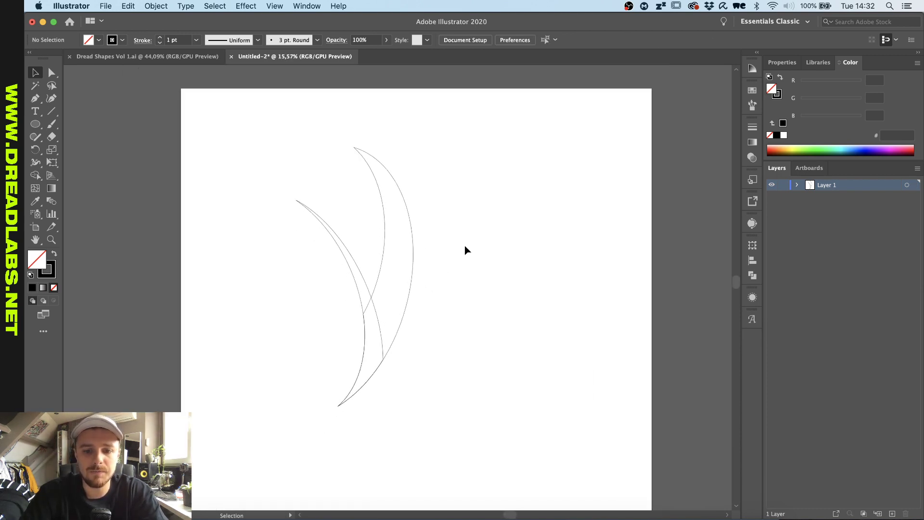
key("l")
scroll(465, 246, "up", 2)
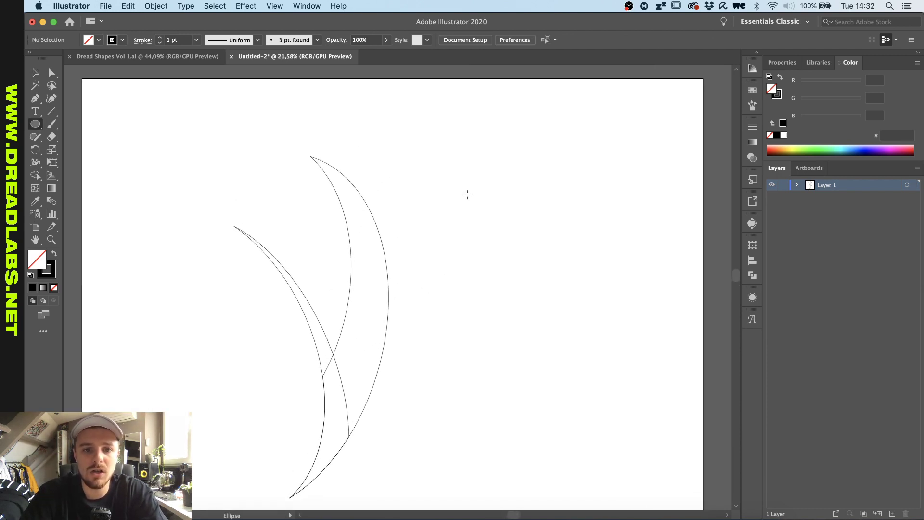
left_click_drag(468, 181, 421, 433)
key("v")
left_click(510, 324)
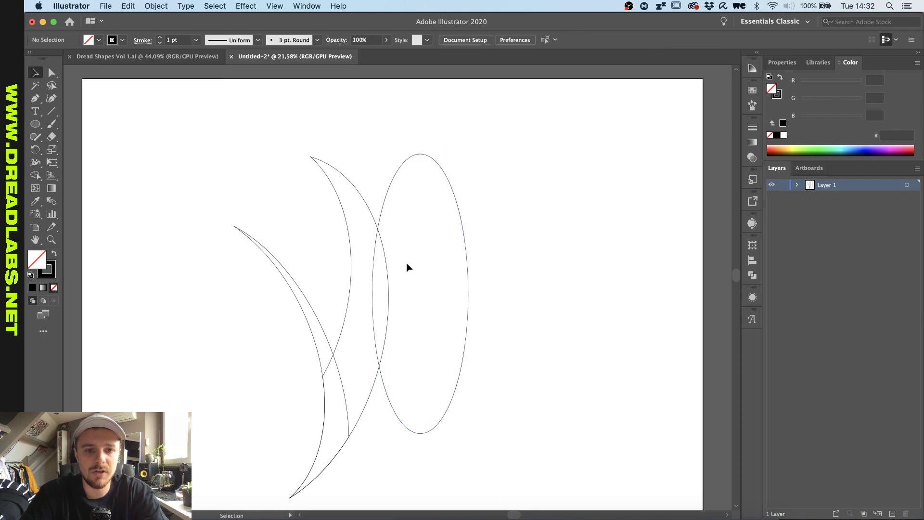
left_click(395, 176)
- Apply an Arc warp to the ellipse with 0 distortion, oriented vertically
left_click(273, 7)
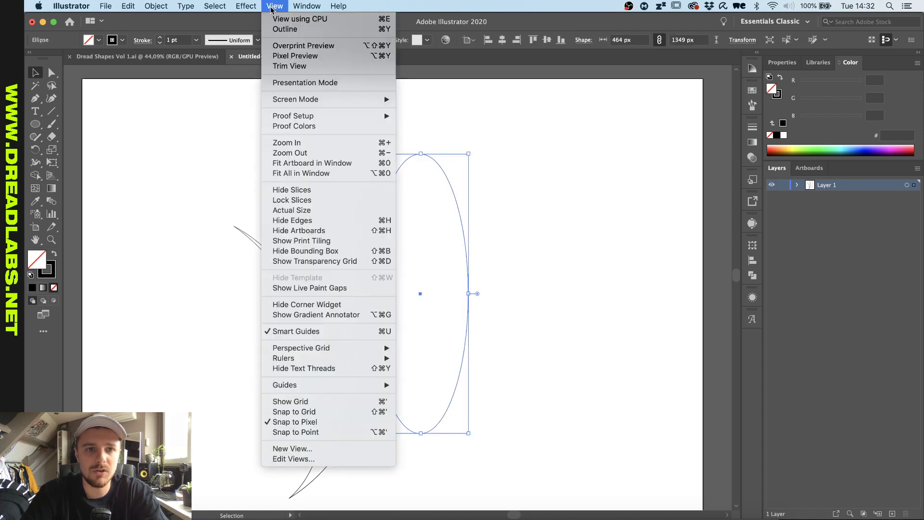
mouse_move(248, 6)
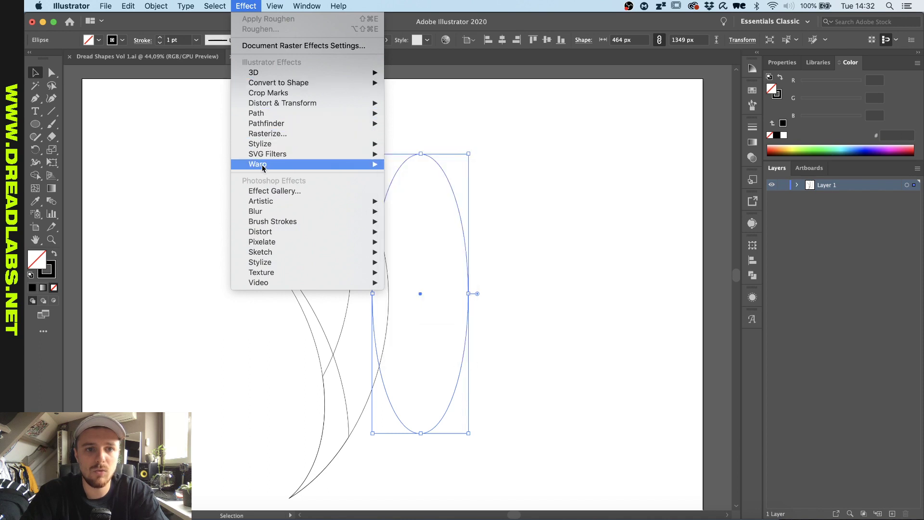
mouse_move(264, 166)
left_click(422, 169)
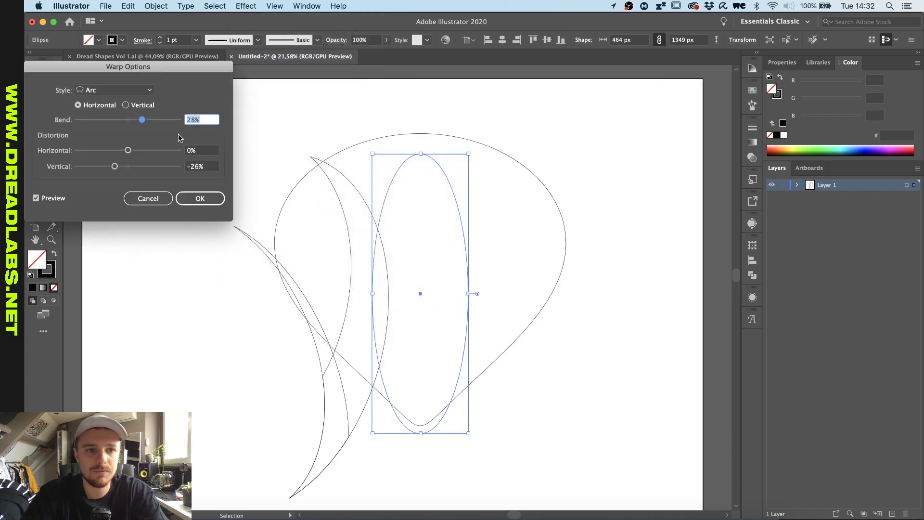
type("0")
key("Tab")
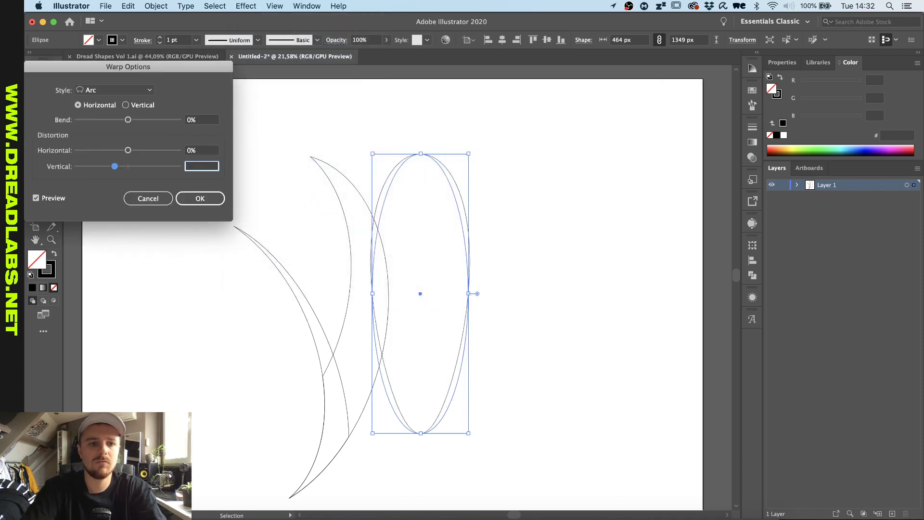
type("0")
left_click(208, 120)
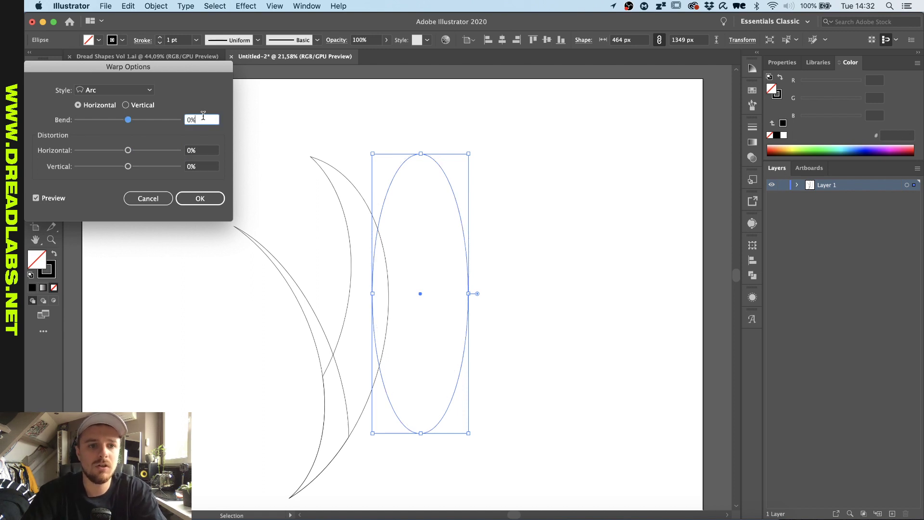
left_click(125, 105)
- Set the vertical arc bend to -5%, then move the ellipse right of the crescents
double_click(198, 119)
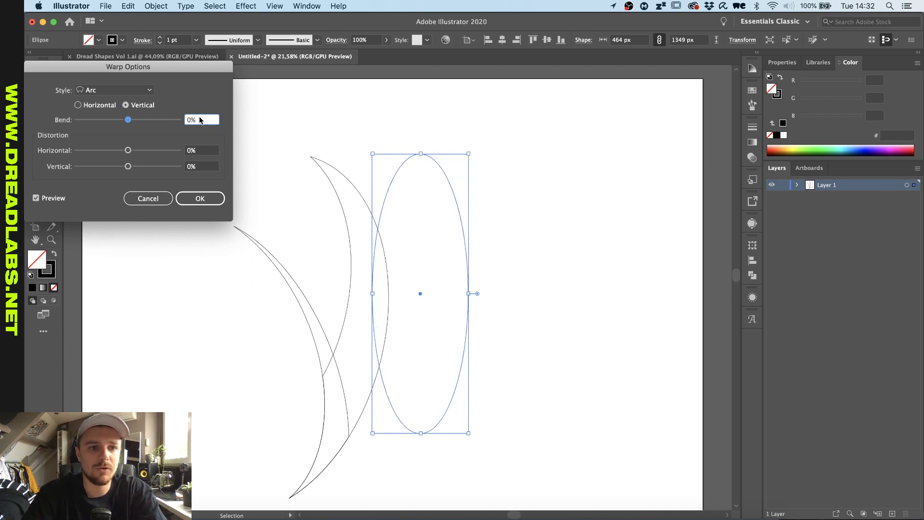
key("shift+Down")
key("shift+Down")
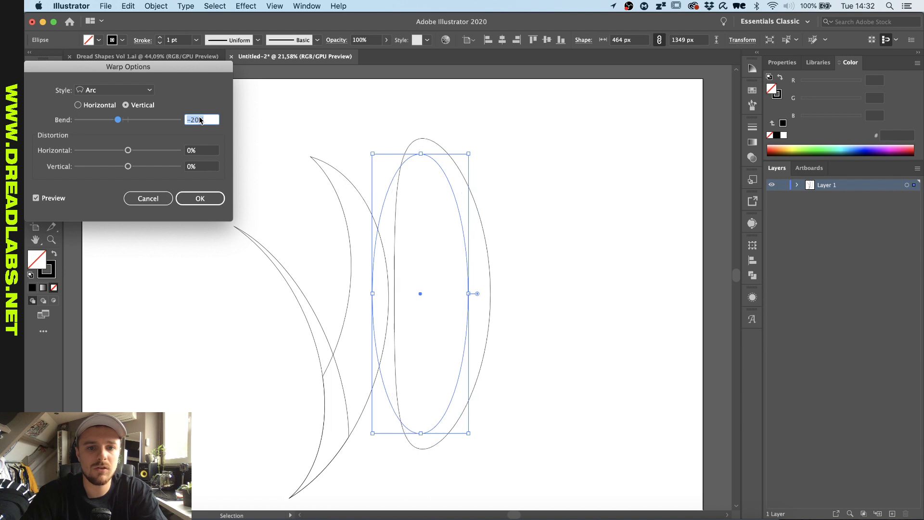
key("shift+Up")
key("Up")
key("Up")
key("Up")
key("Up")
key("Up")
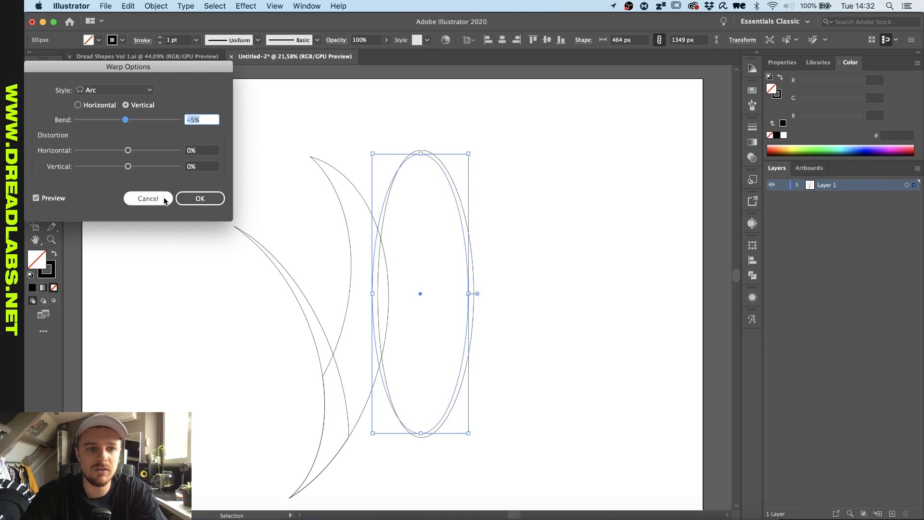
left_click(192, 200)
left_click_drag(463, 223, 515, 222)
left_click(555, 201)
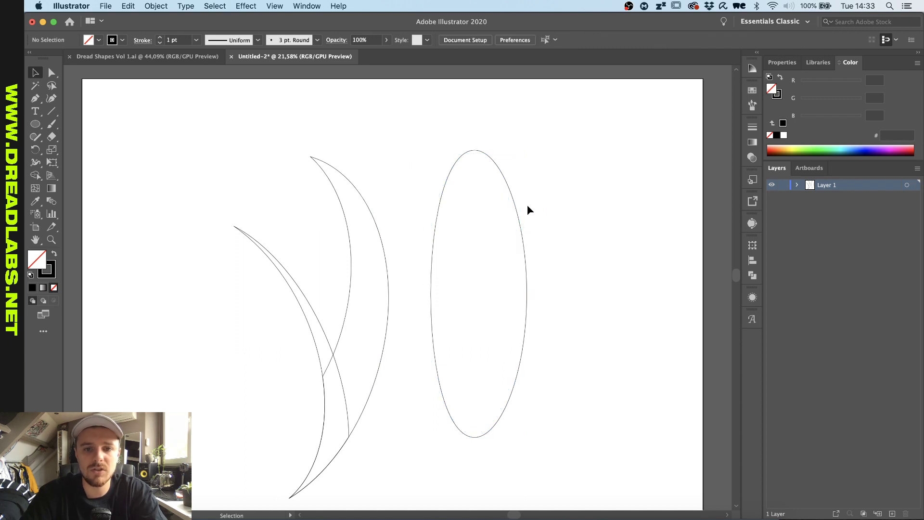
- Expand the ellipse's appearance into a plain path
left_click_drag(546, 175, 472, 293)
left_click(157, 6)
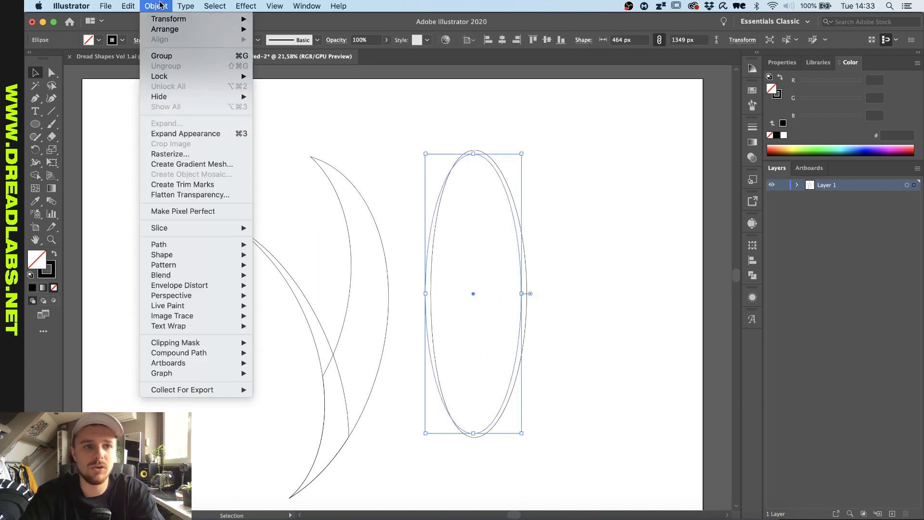
left_click(182, 133)
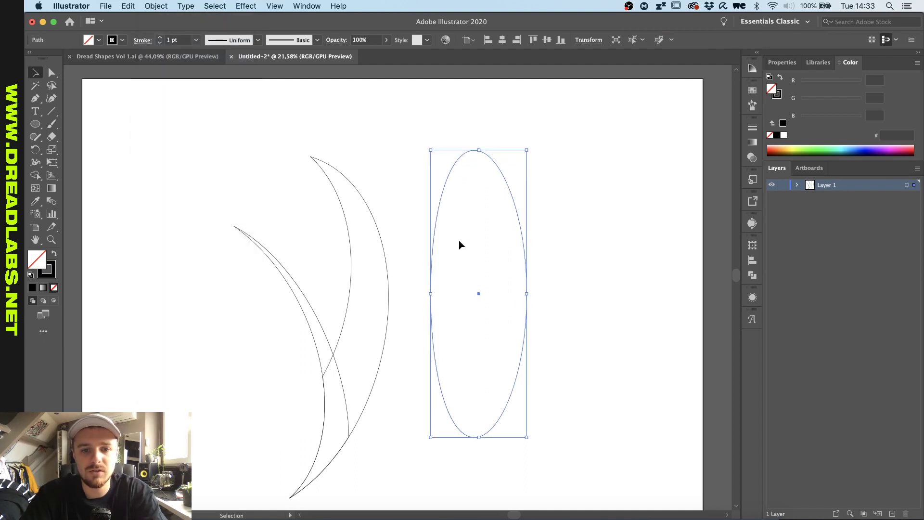
scroll(458, 241, "up", 1)
- Move the ellipse over the middle crescent and rotate it slightly counter-clockwise
left_click_drag(427, 221, 364, 201)
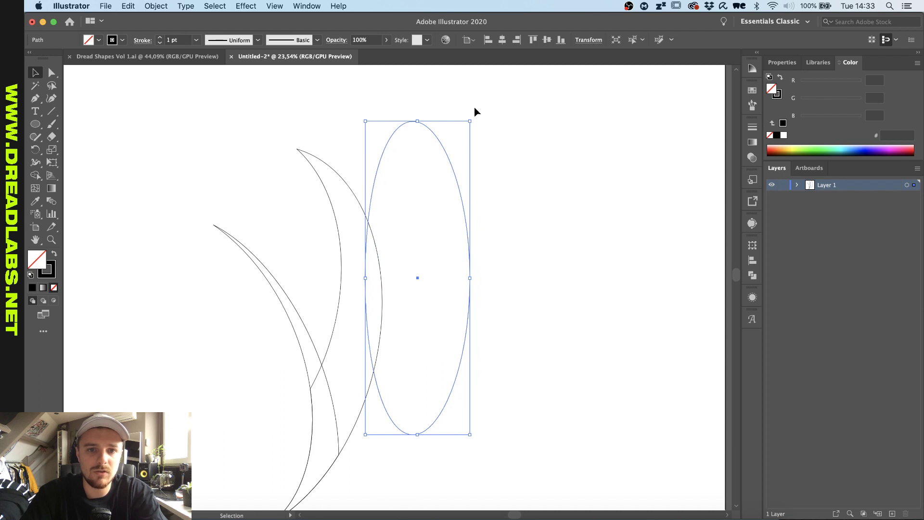
left_click_drag(475, 116, 457, 109)
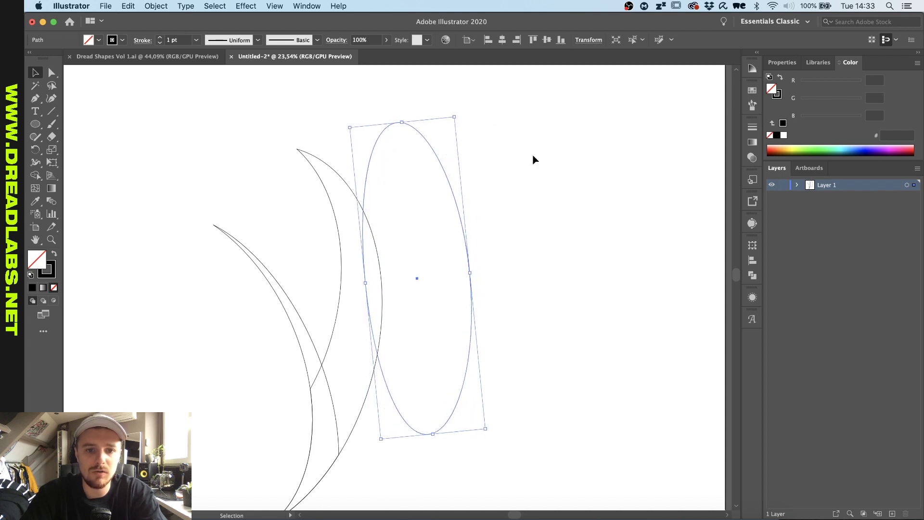
left_click(533, 160)
scroll(491, 189, "down", 2)
scroll(491, 191, "up", 1)
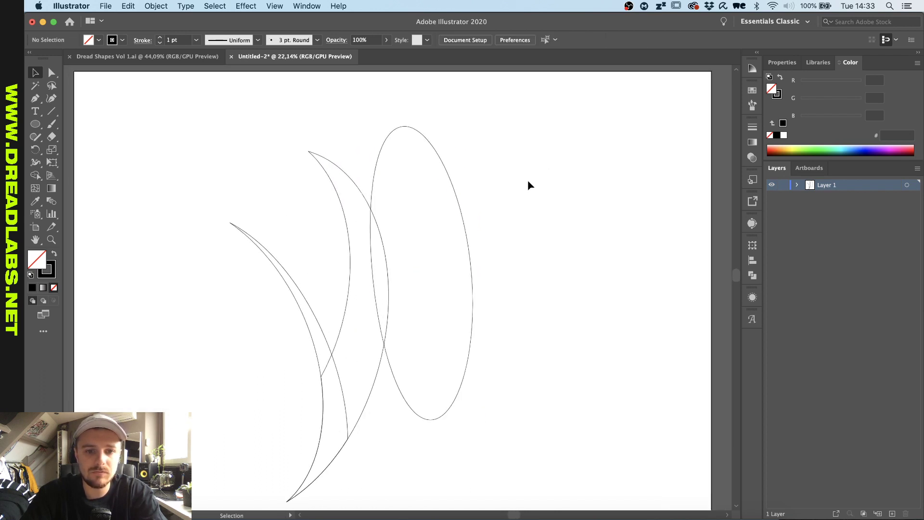
- Shape Builder-delete the ellipse and its overlap, leaving an angled blade edge on the crescent
left_click_drag(529, 166, 372, 282)
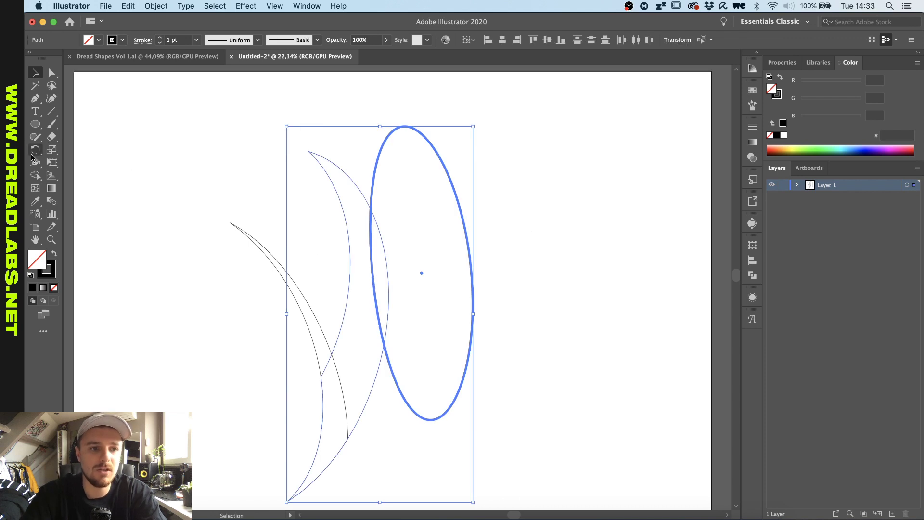
left_click(36, 175)
left_click_drag(384, 255, 453, 254)
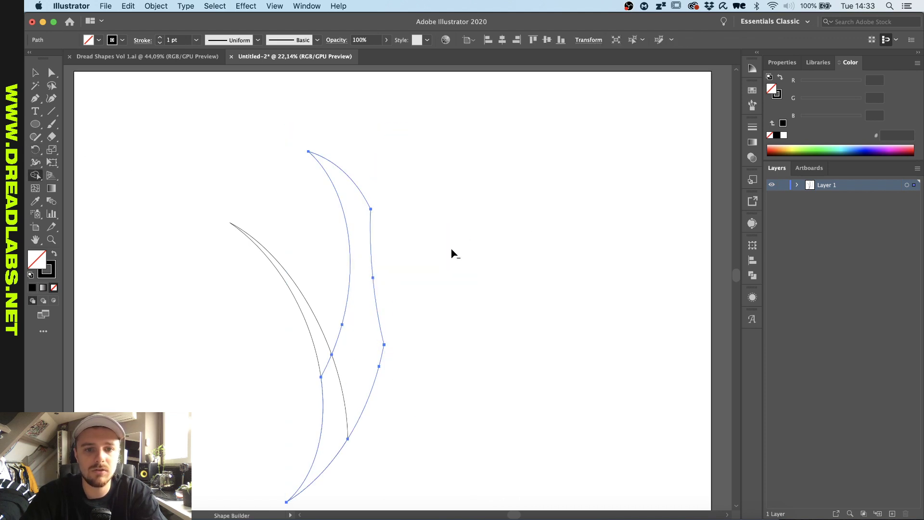
key("v")
left_click(485, 260)
scroll(485, 260, "down", 3)
scroll(485, 260, "up", 2)
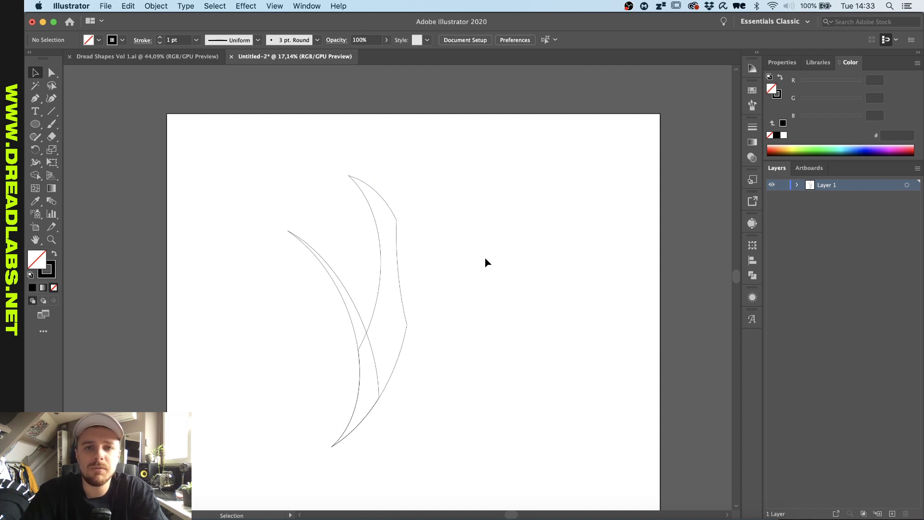
scroll(485, 262, "up", 2)
scroll(485, 263, "down", 3)
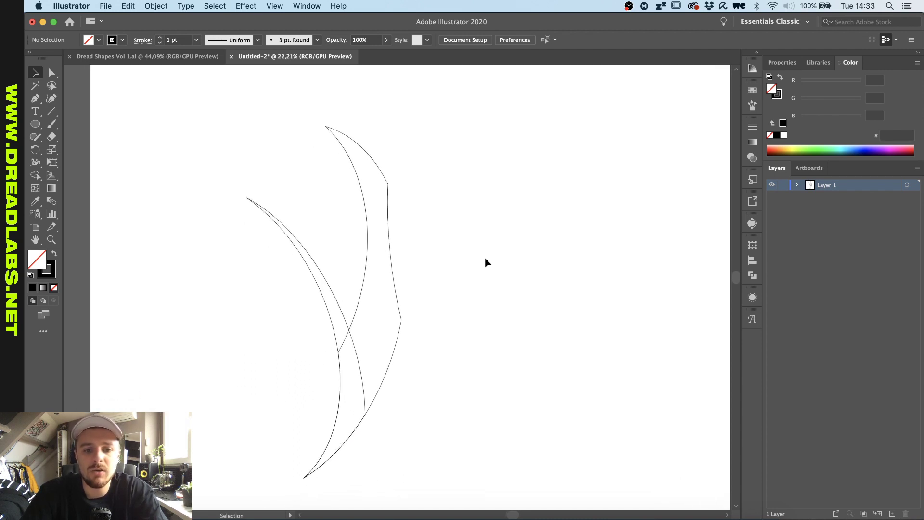
scroll(485, 262, "up", 2)
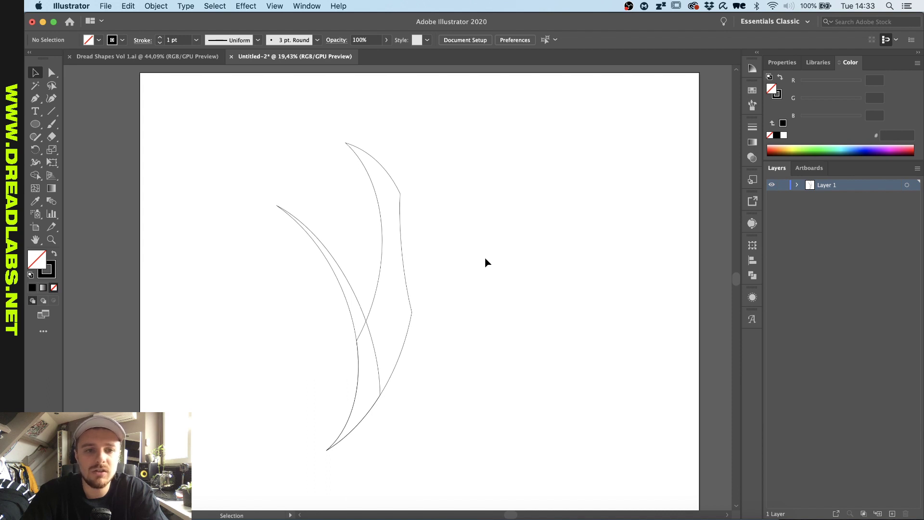
scroll(485, 262, "down", 2)
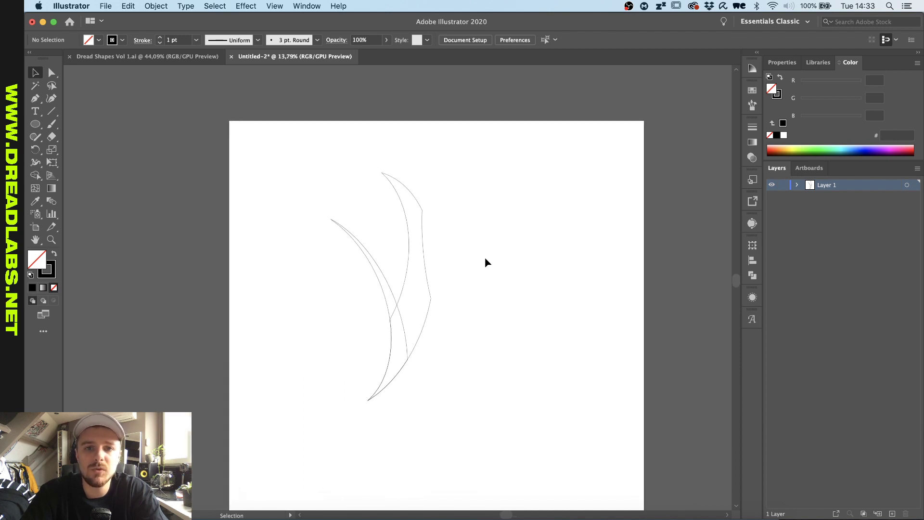
scroll(485, 263, "up", 1)
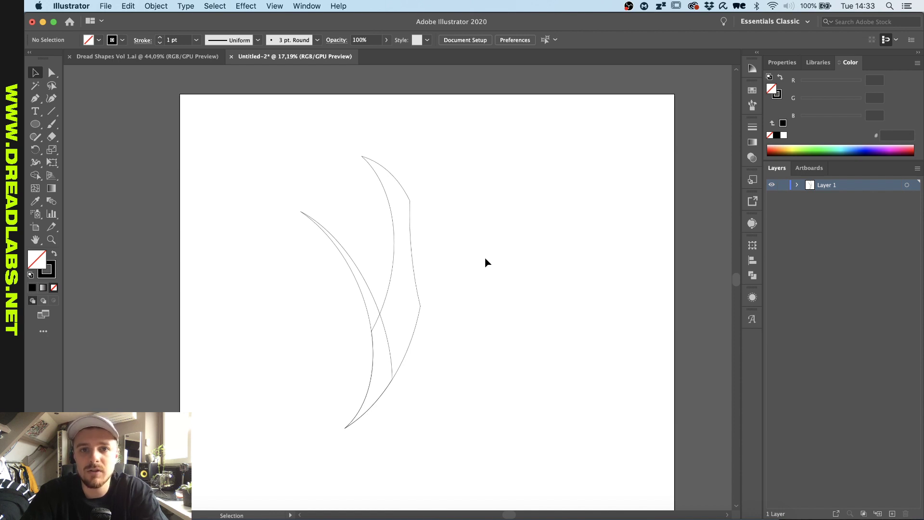
- Draw an ellipse at the left curve's top tip, rotate it about 20°, widen to ~799 px, and add a lower copy ~935 px wide
key("l")
scroll(267, 276, "right", 2)
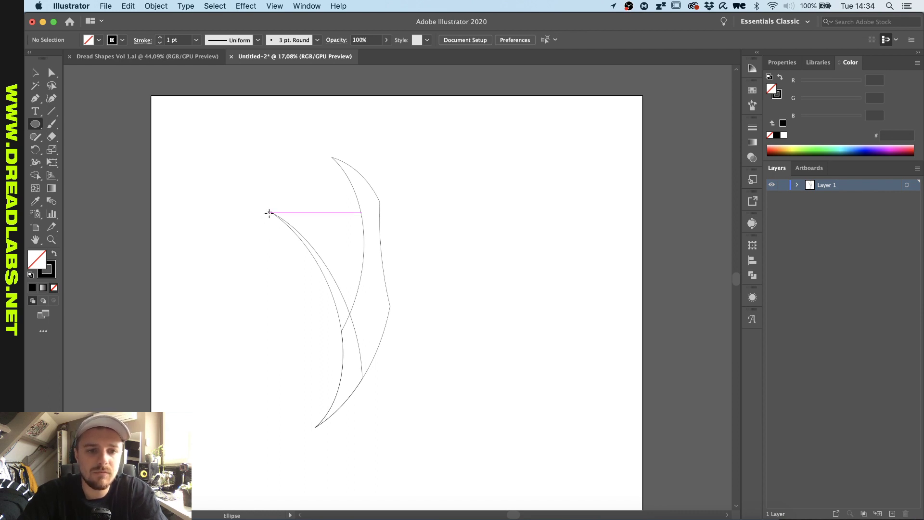
left_click_drag(269, 213, 376, 274)
scroll(337, 255, "up", 2)
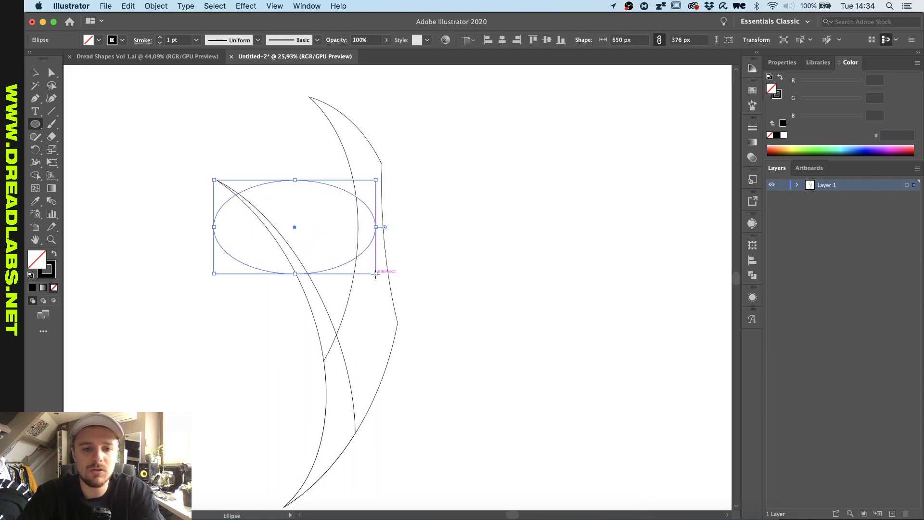
key("v")
left_click_drag(273, 224, 268, 256)
left_click_drag(337, 239, 288, 230)
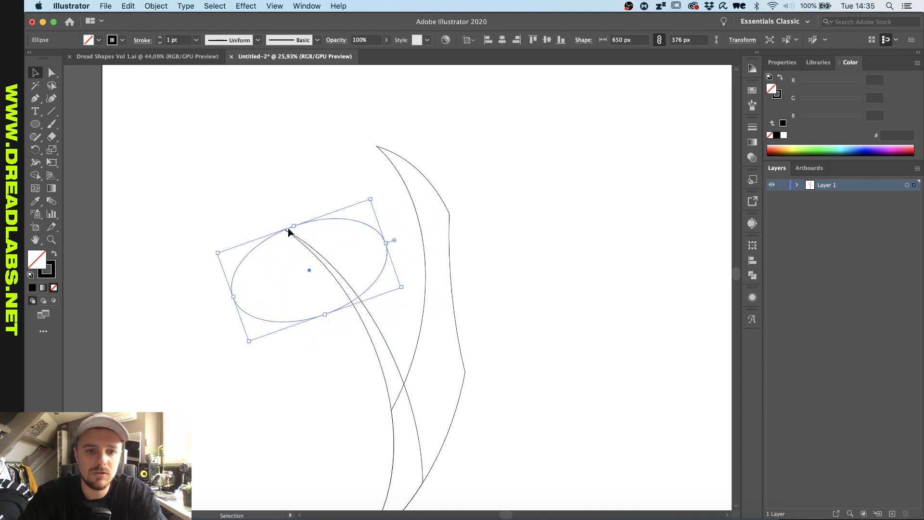
left_click_drag(388, 244, 424, 233)
left_click_drag(360, 212, 318, 231)
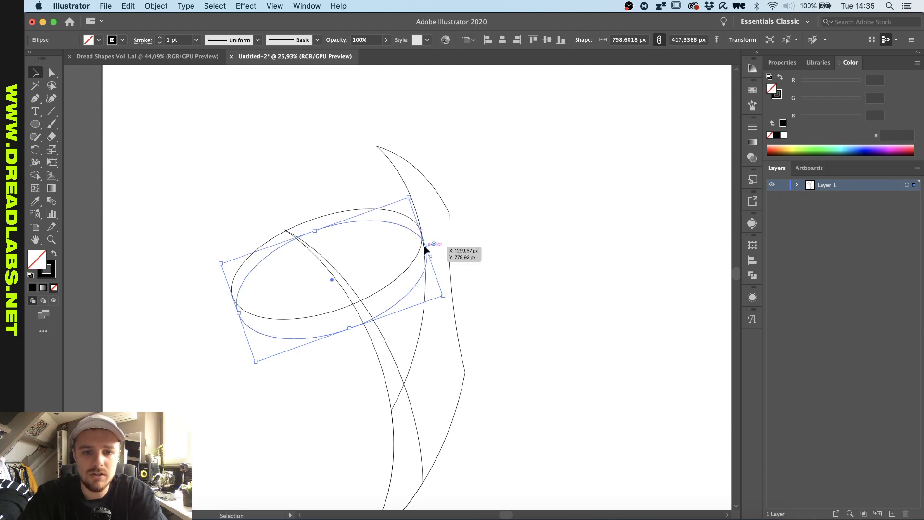
left_click_drag(425, 246, 455, 234)
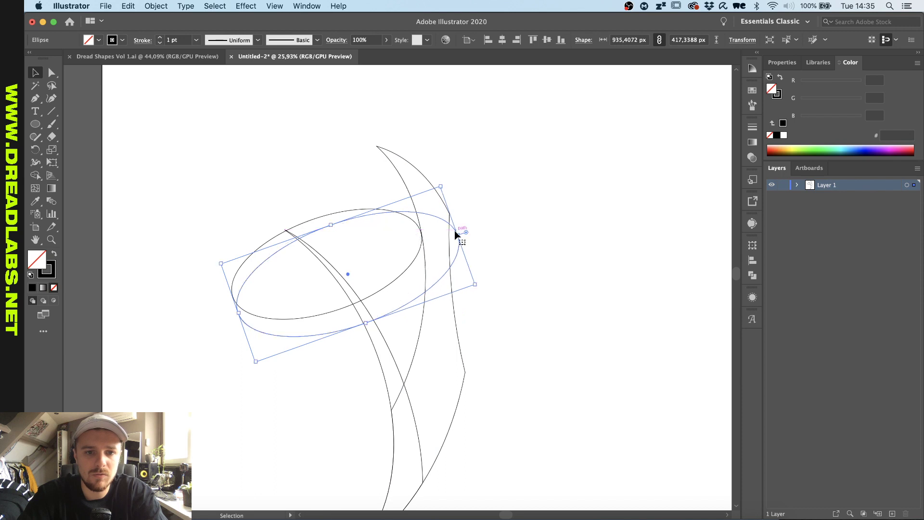
- With Shape Builder, delete the inner ellipse pieces, leaving a thin hook arc
left_click(269, 191)
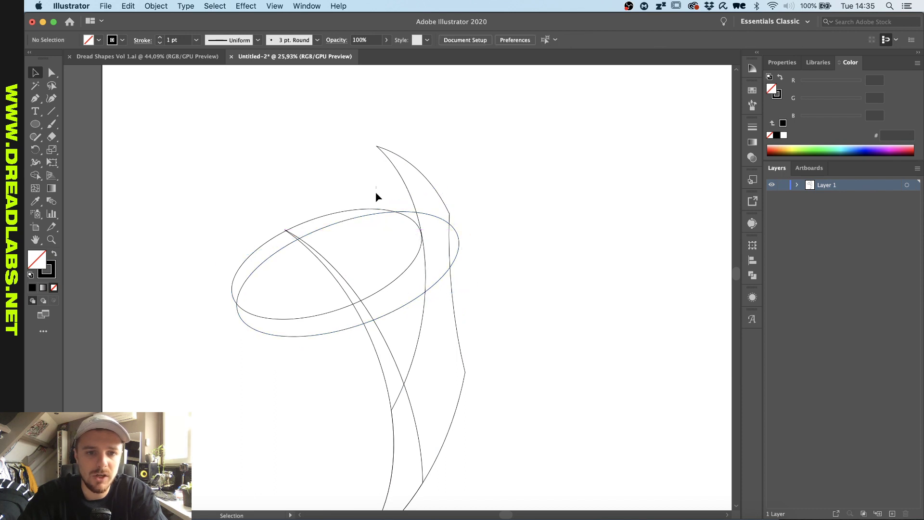
left_click(366, 213)
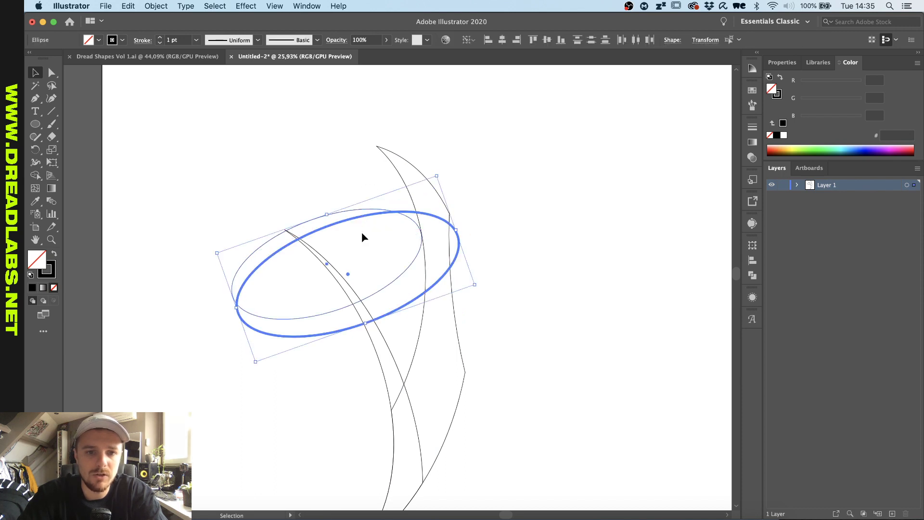
left_click(35, 175)
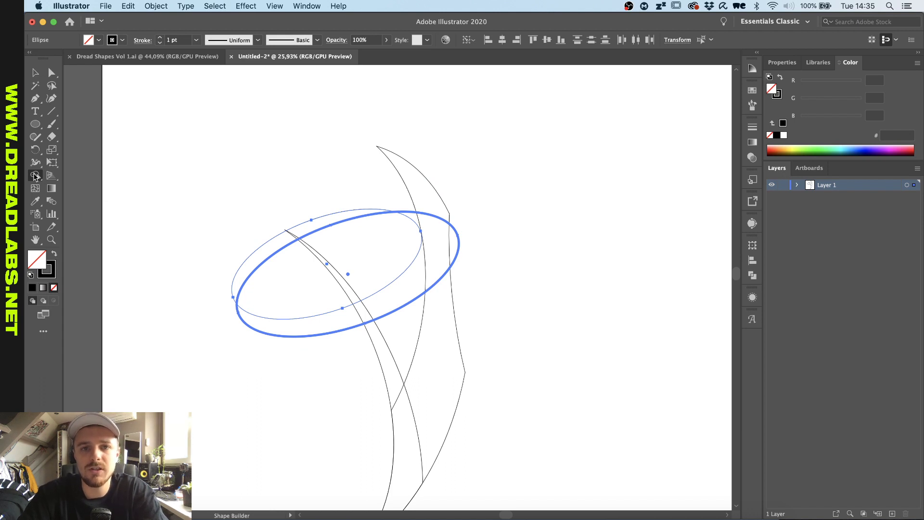
left_click_drag(268, 305, 293, 340, "alt")
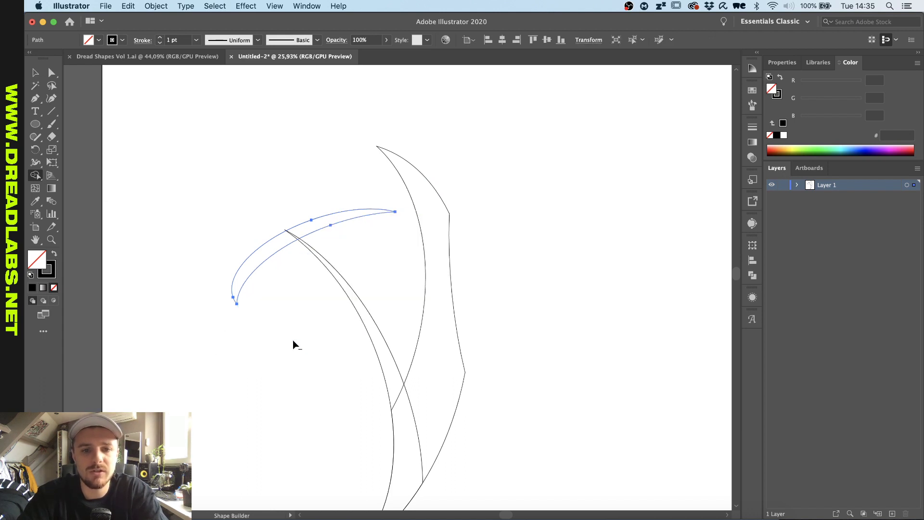
key("super+shift+a")
scroll(277, 288, "up", 2)
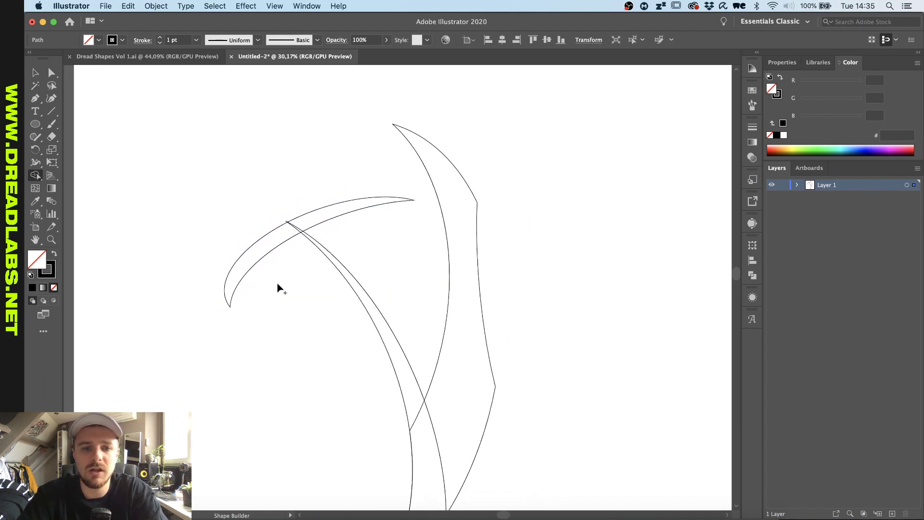
key("v")
scroll(277, 288, "up", 3)
key("super+z")
key("super+shift+a")
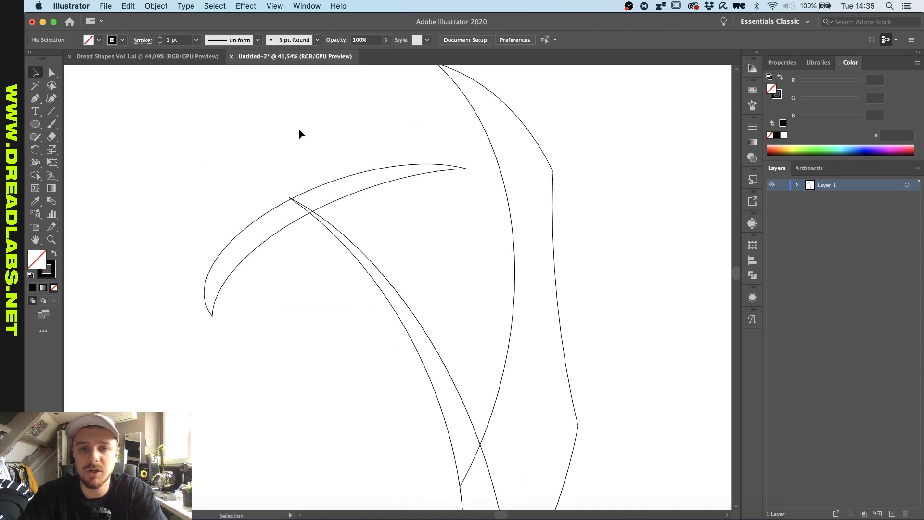
- Trim the hook's tail beyond the left curve's tip, using Shape Builder on the arc and crescent
left_click_drag(256, 130, 359, 314)
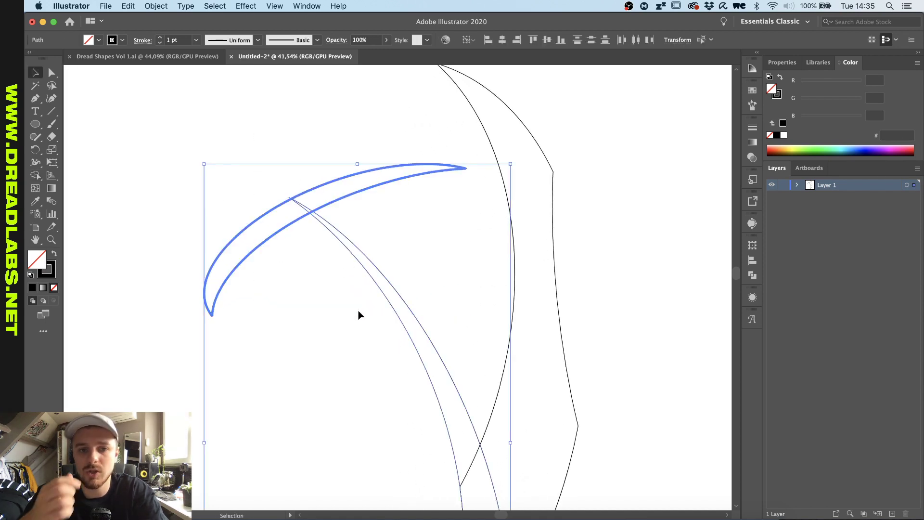
scroll(307, 286, "down", 2)
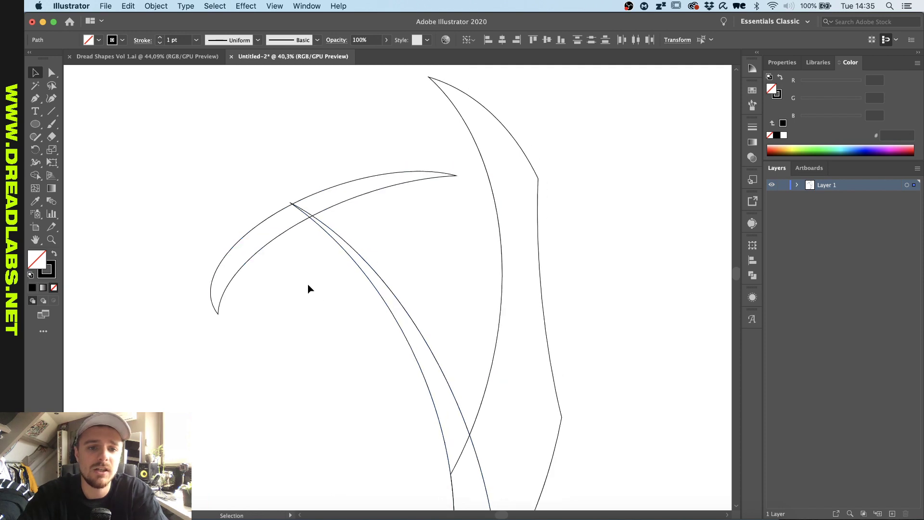
left_click(35, 177)
left_click(270, 254, "alt")
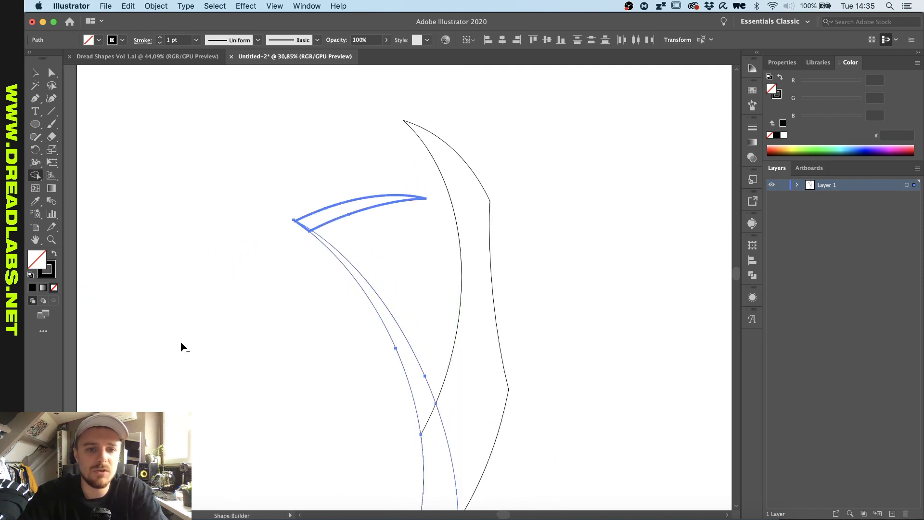
key("v")
left_click(263, 312)
scroll(270, 311, "up", 8)
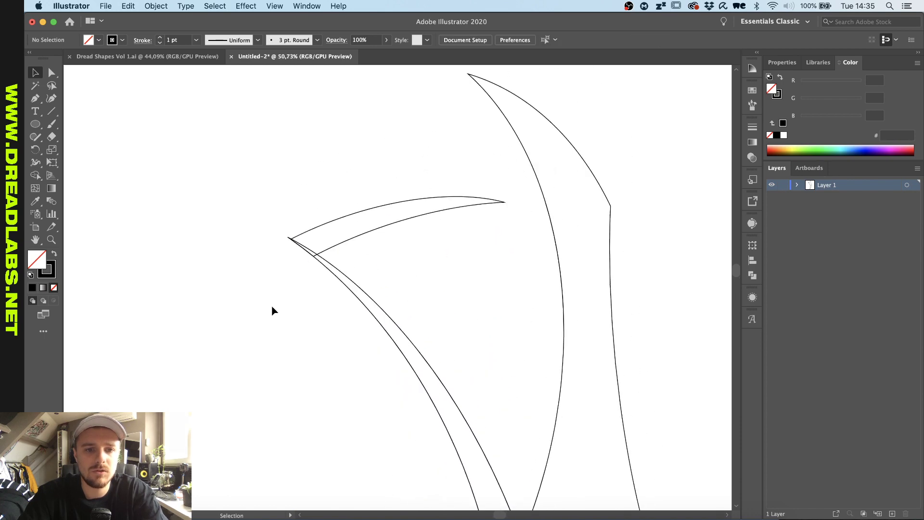
left_click_drag(272, 301, 323, 212)
- Draw a small circle inside the hook's inner corner, widening and enlarging it to fit the bend
scroll(344, 160, "up", 10)
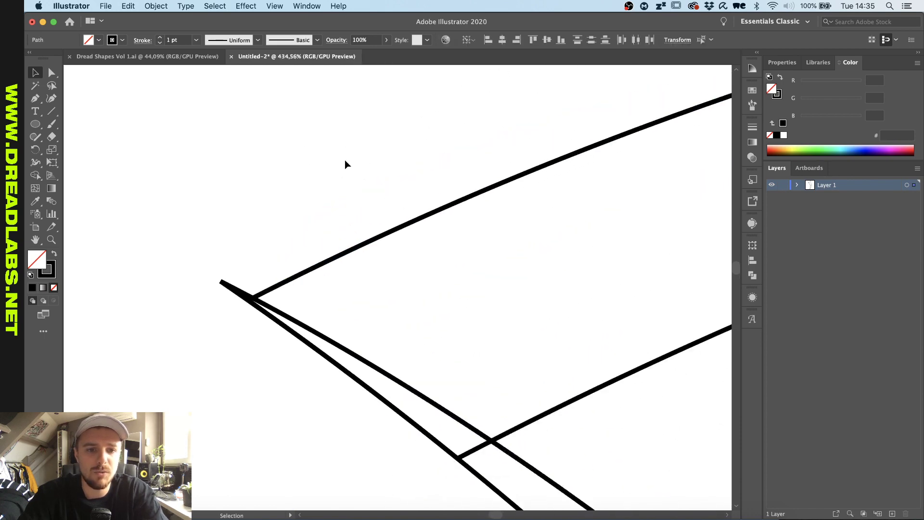
left_click(344, 160)
scroll(424, 315, "down", 10)
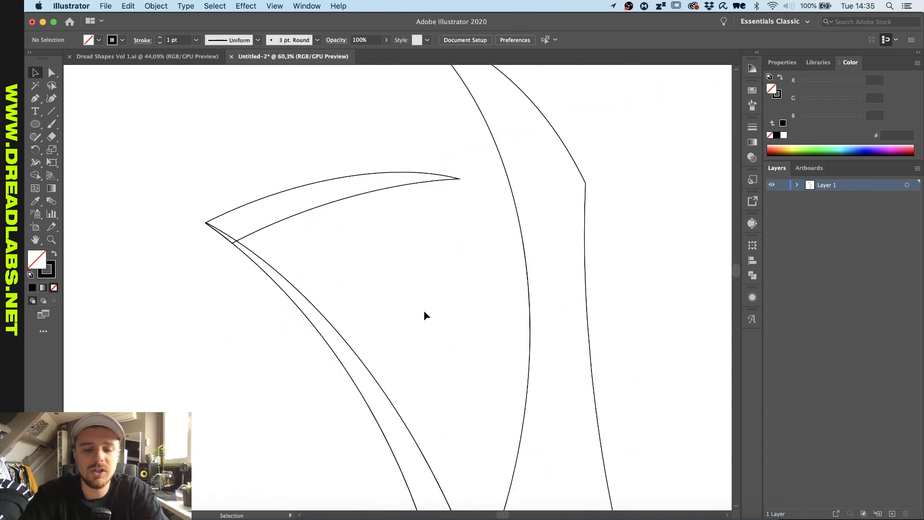
key("l")
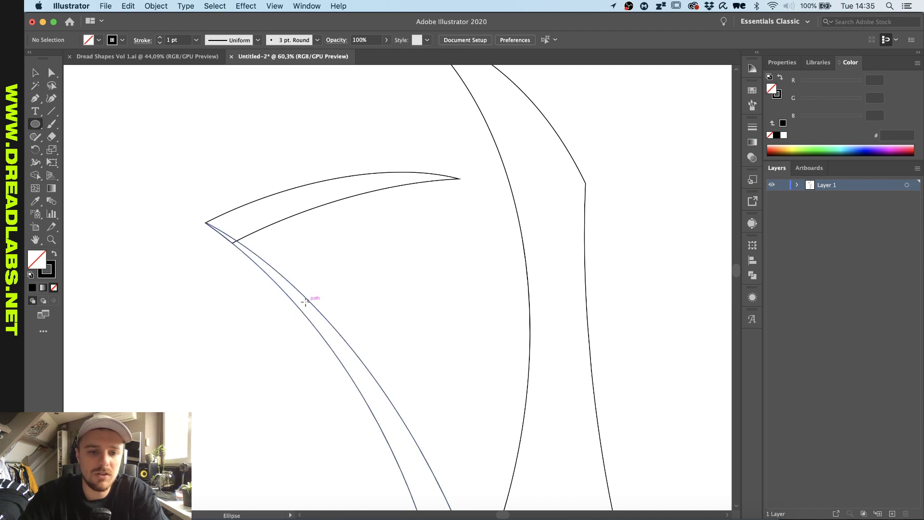
left_click_drag(305, 294, 356, 201)
key("v")
left_click_drag(306, 298, 274, 297)
left_click_drag(273, 249, 269, 248)
left_click_drag(358, 201, 319, 197)
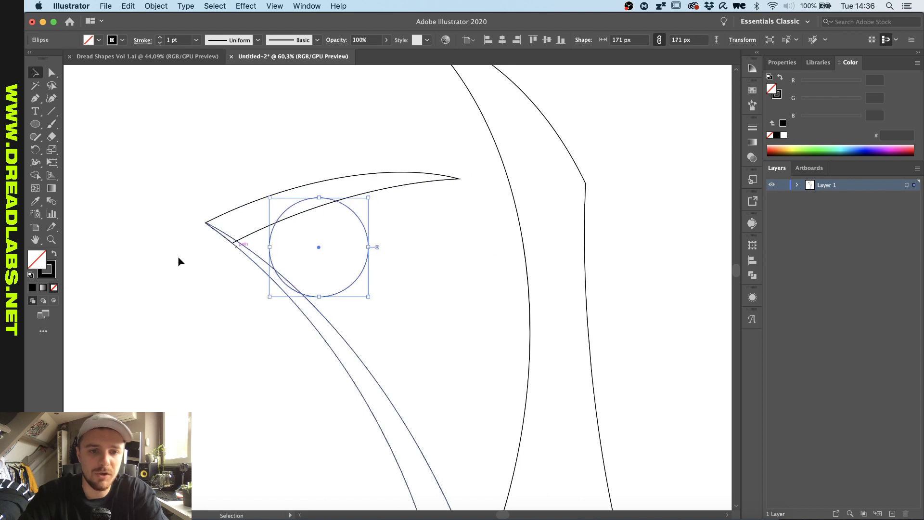
left_click(145, 264)
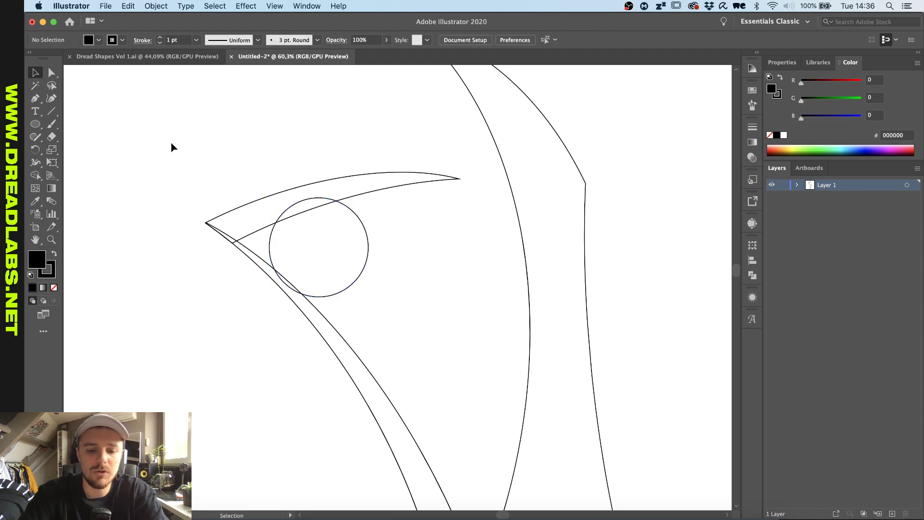
- Draw a large circle surrounding the hook's pointed tip
key("shift+l")
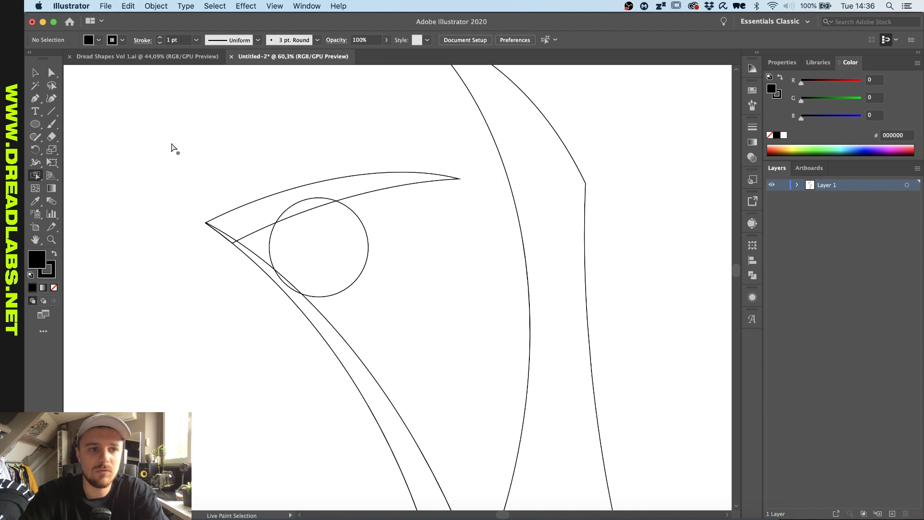
key("l")
left_click_drag(166, 135, 379, 368)
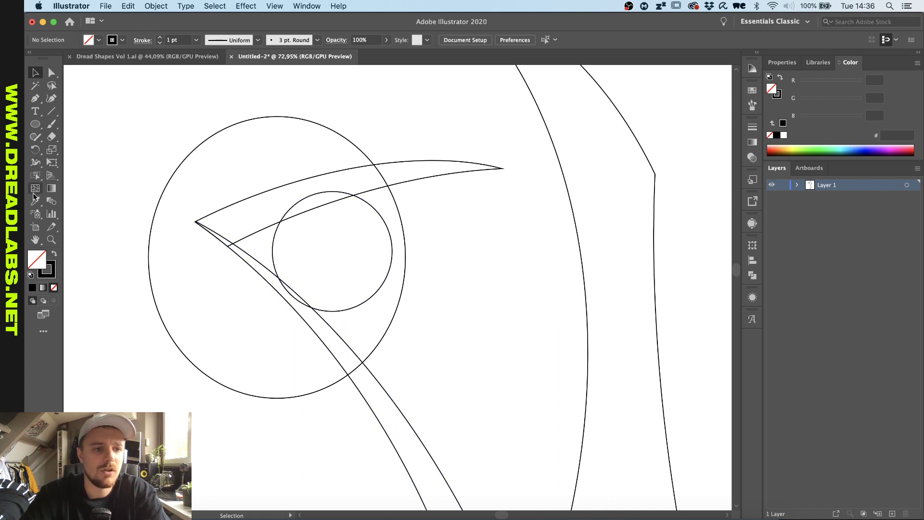
left_click_drag(36, 171, 68, 177)
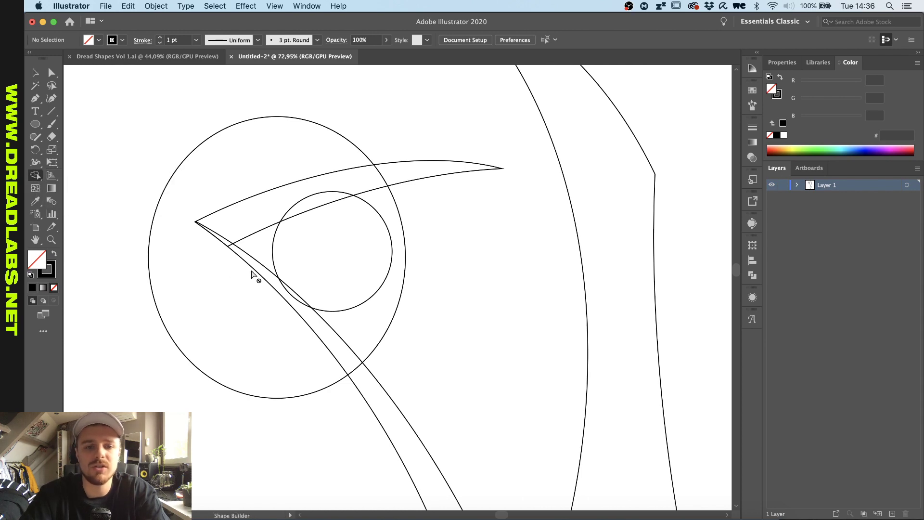
- Delete the outer circle region, small circle interior, upper crescent and slivers, leaving a rounded scoop in the hook
key("super+a")
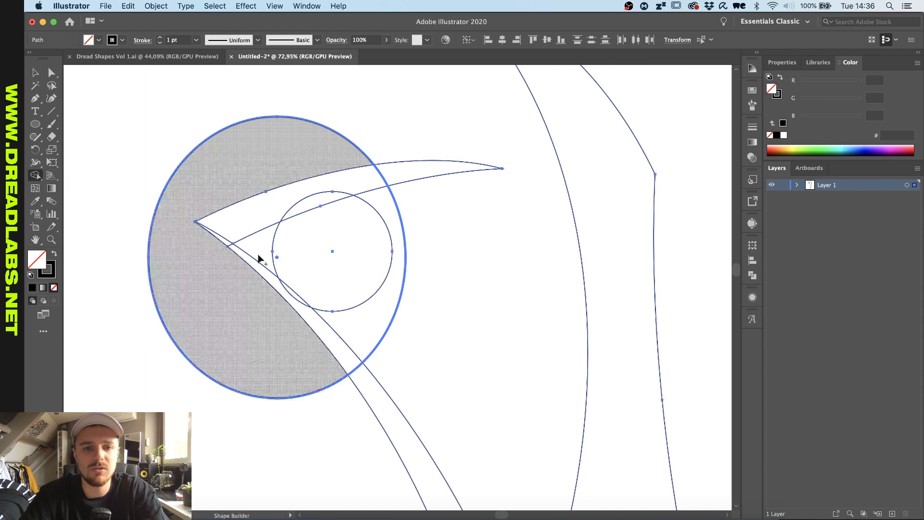
left_click(229, 307, "alt")
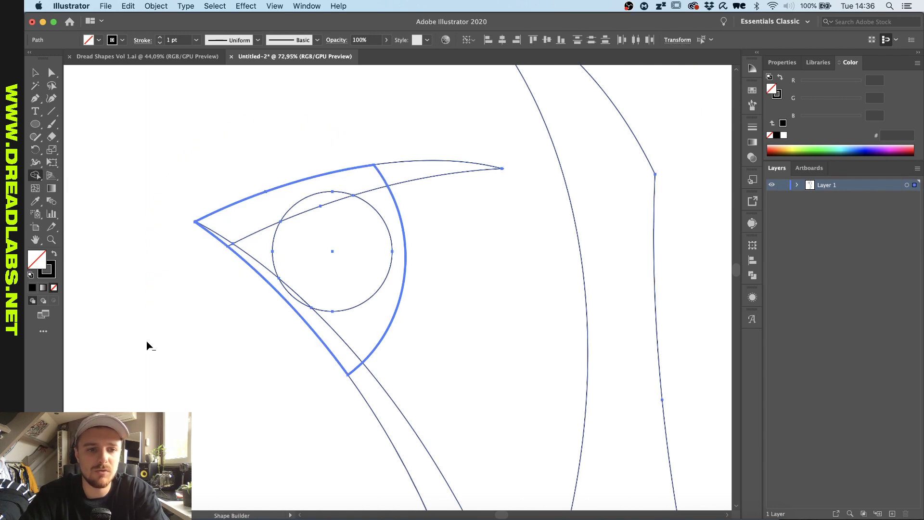
left_click(374, 315, "alt")
left_click(319, 276, "alt")
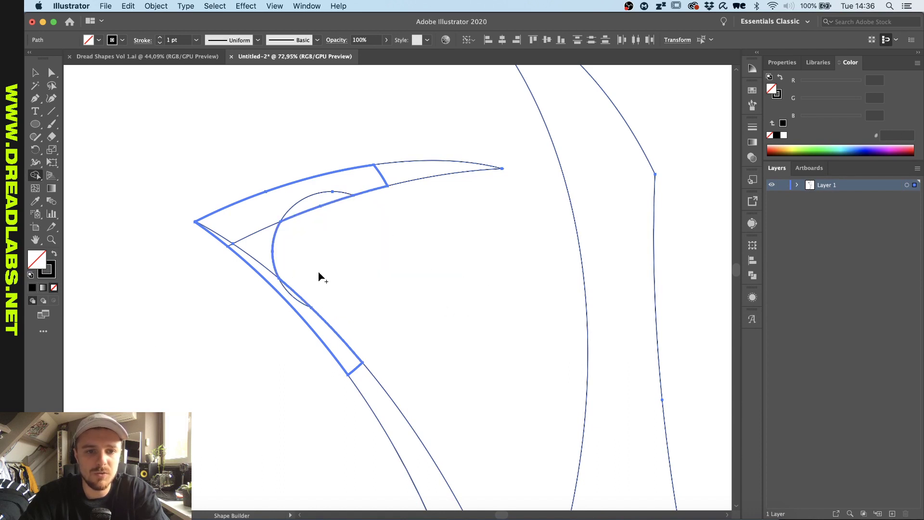
scroll(319, 275, "up", 2, "alt")
left_click(319, 174, "alt")
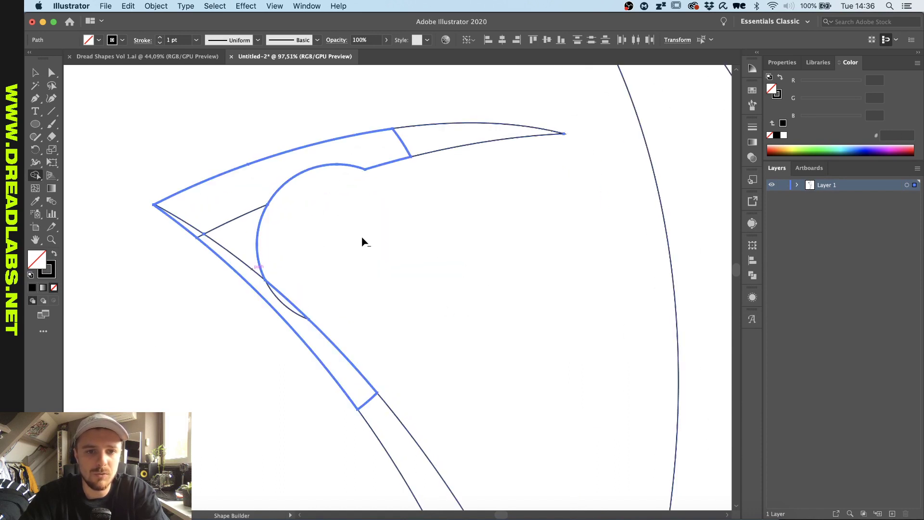
left_click(283, 302, "alt")
key("v")
left_click(342, 267)
left_click_drag(342, 266, 188, 295)
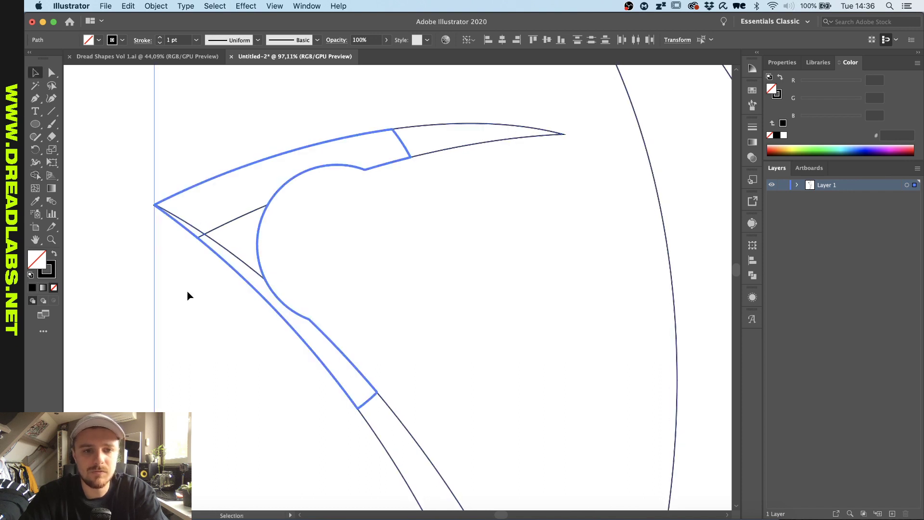
left_click(187, 296)
scroll(186, 296, "down", 1, "alt")
scroll(187, 296, "down", 4, "alt")
- Select all hook and blade paths and swap stroke to fill so they become solid black
scroll(186, 296, "up", 2, "alt")
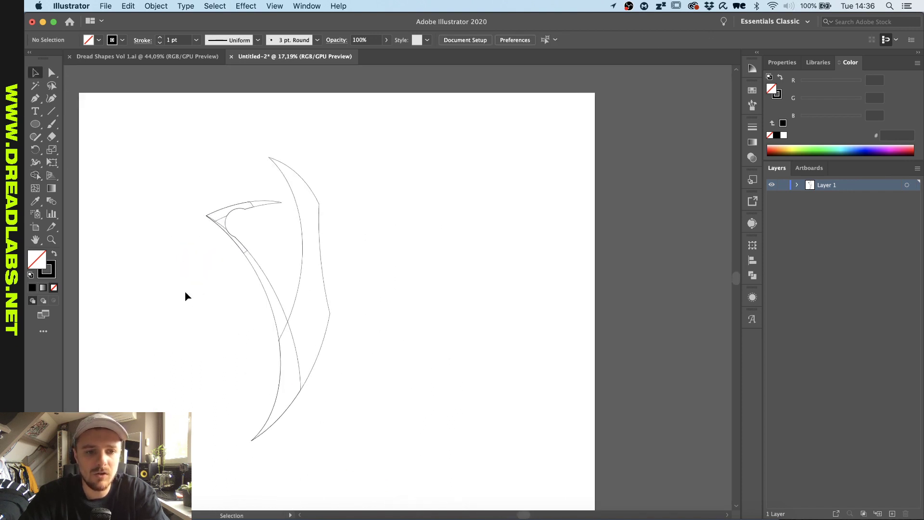
left_click_drag(192, 167, 435, 417)
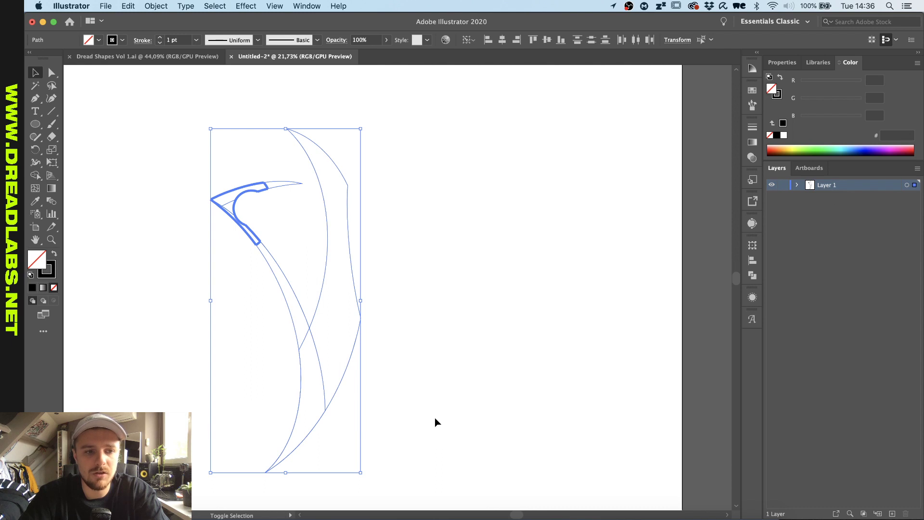
key("shift+x")
left_click(476, 227)
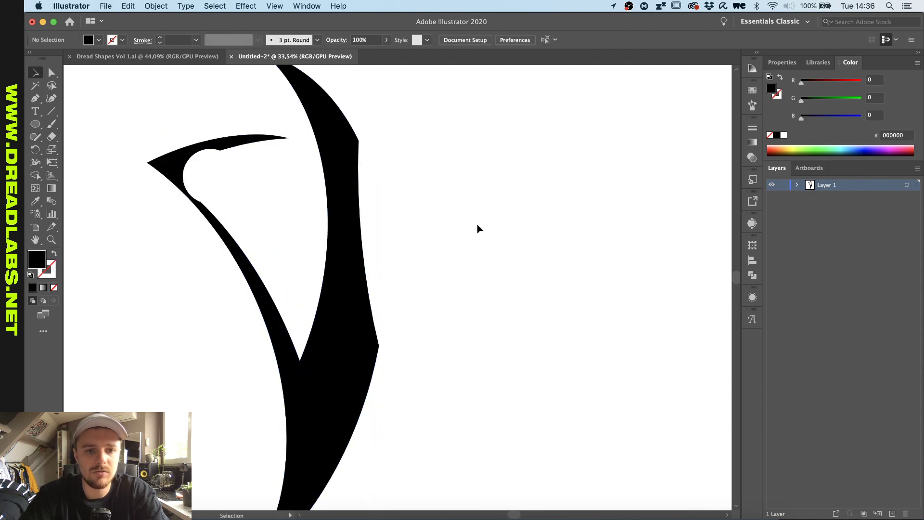
scroll(478, 229, "down", 2)
scroll(478, 228, "up", 2)
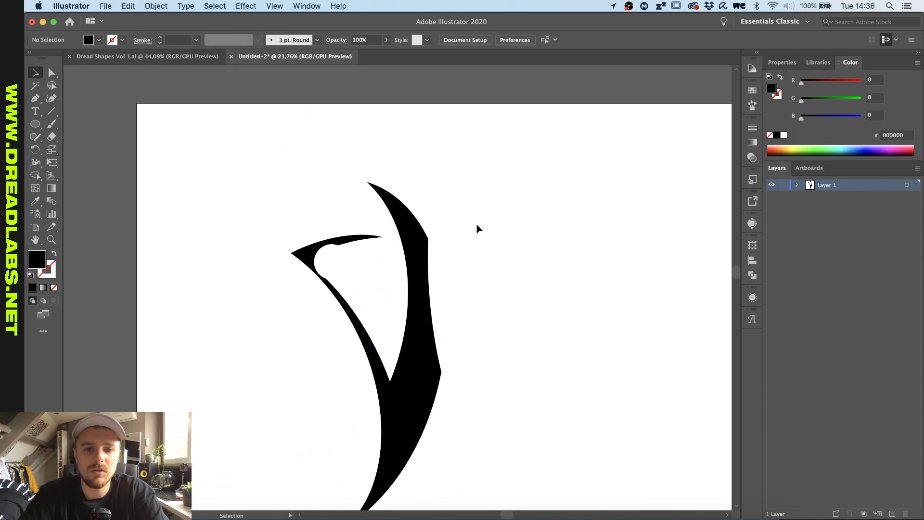
scroll(477, 229, "down", 1)
scroll(478, 229, "down", 3)
scroll(478, 228, "up", 1)
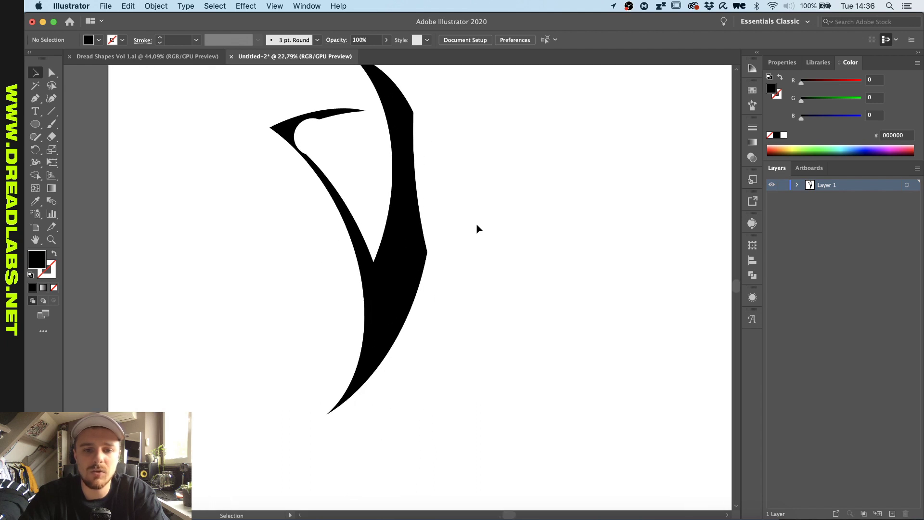
key("l")
key("v")
scroll(375, 213, "up", 2)
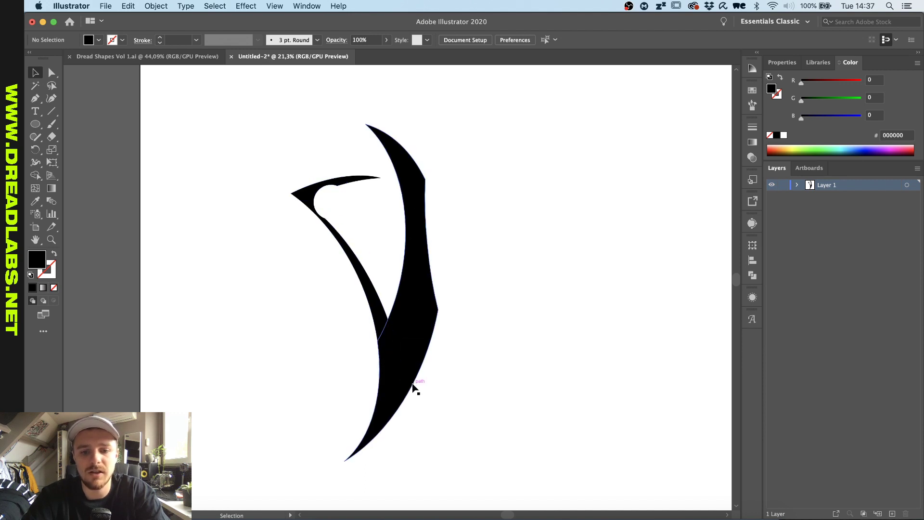
- Draw a tall ellipse over the blade's right side and a small ellipse over its lower left edge
key("l")
left_click_drag(535, 107, 416, 397)
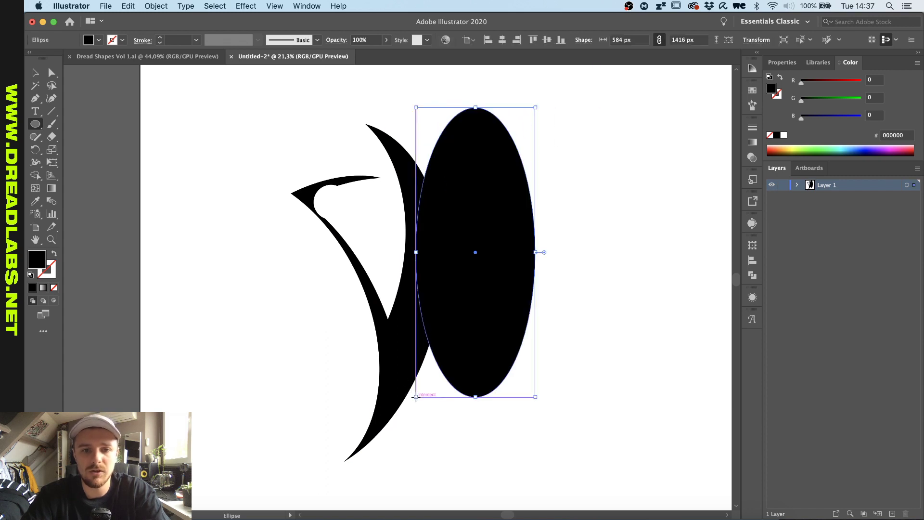
key("v")
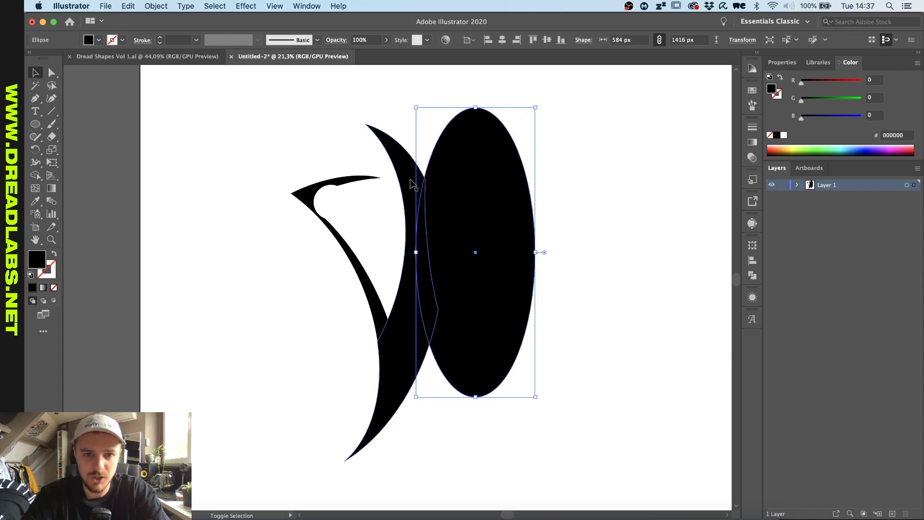
left_click(419, 438)
key("l")
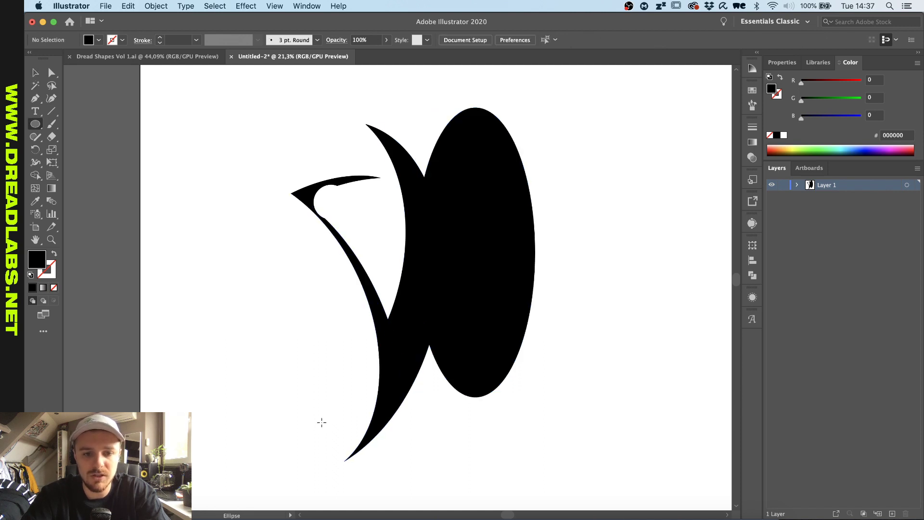
left_click_drag(320, 423, 397, 323)
key("v")
- Cut the small ellipse out of the blade and remove the tall ellipse with Shape Builder
left_click(407, 324, "shift")
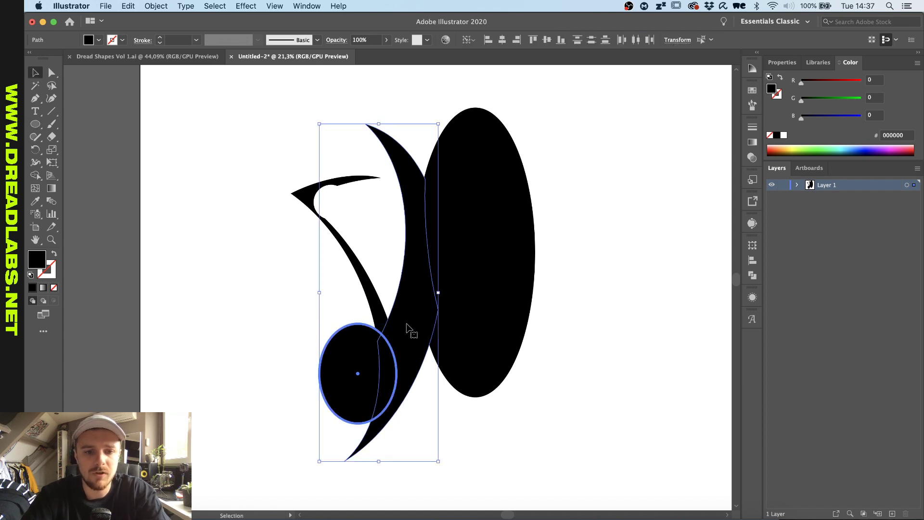
left_click_drag(609, 273, 295, 436)
left_click(35, 175)
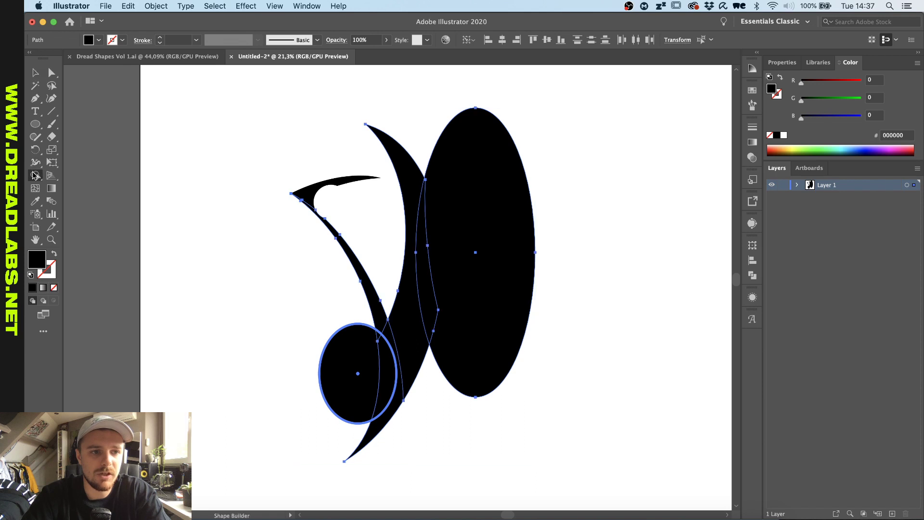
left_click_drag(385, 381, 289, 395)
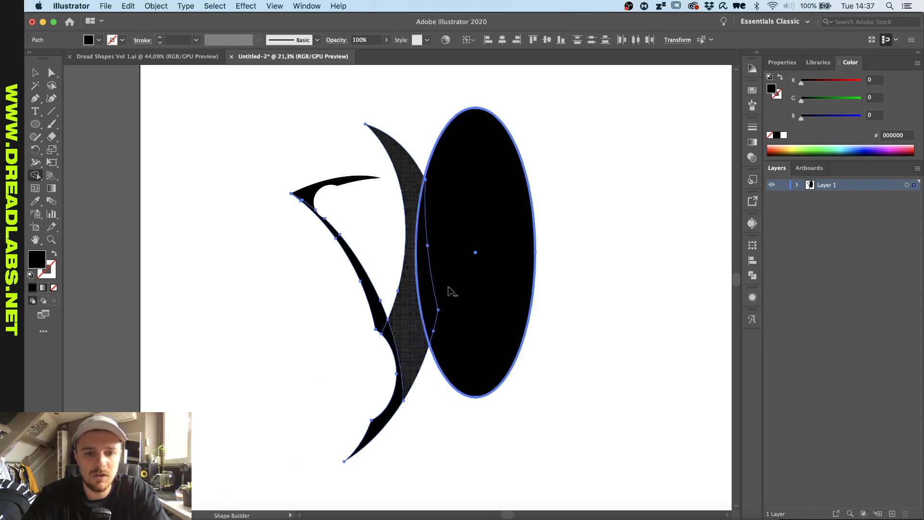
left_click(532, 252, "alt")
key("v")
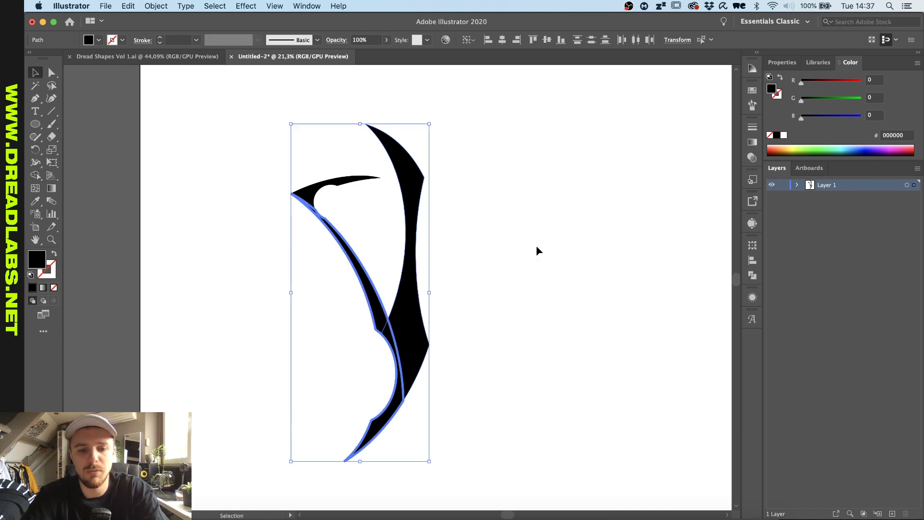
left_click(546, 247)
- Cut a round bite out of the blade's lower right edge using a circle and Shape Builder
key("super+0")
scroll(500, 240, "up", 2)
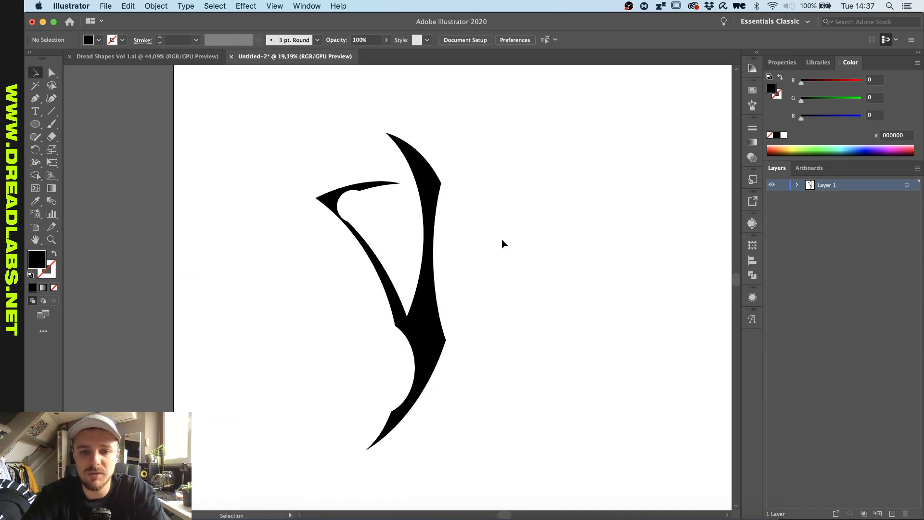
key("l")
scroll(407, 379, "up", 3)
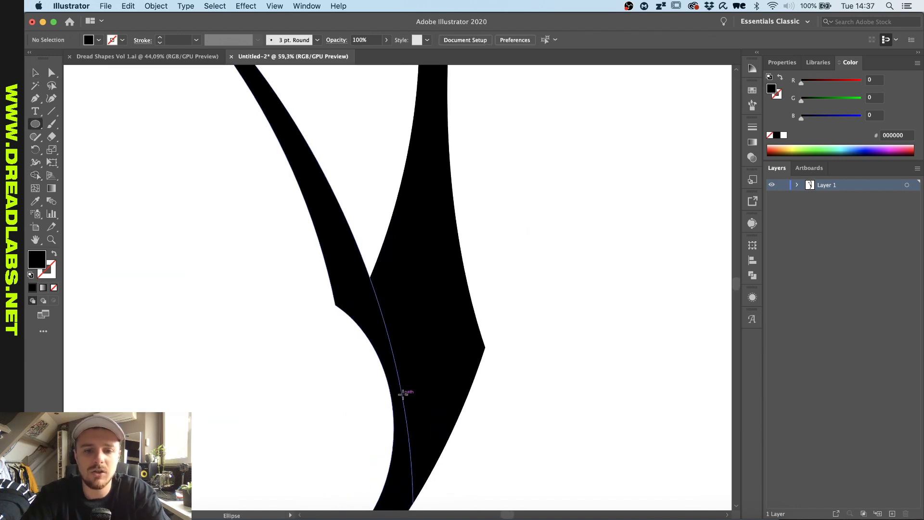
left_click_drag(447, 308, 501, 365)
scroll(481, 365, "down", 1)
key("v")
key("super+a")
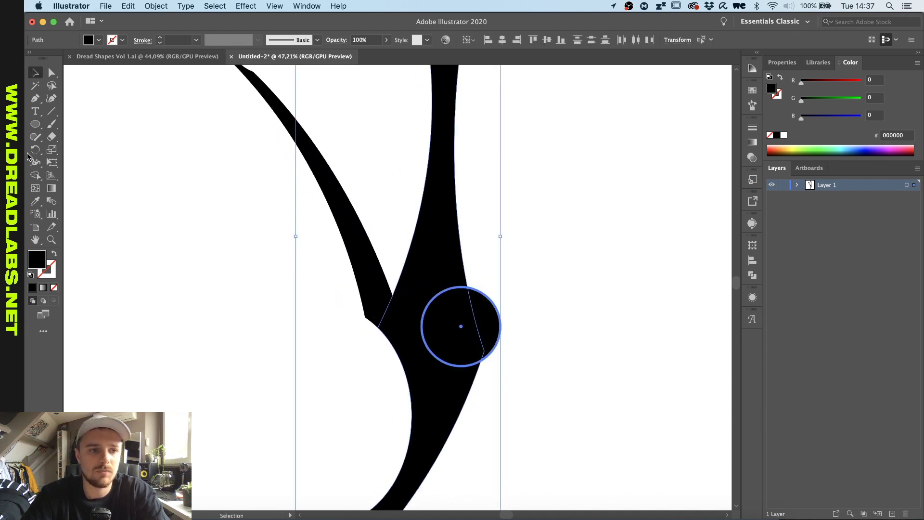
key("shift+m")
left_click(456, 332, "alt")
left_click(539, 334)
scroll(536, 331, "down", 3)
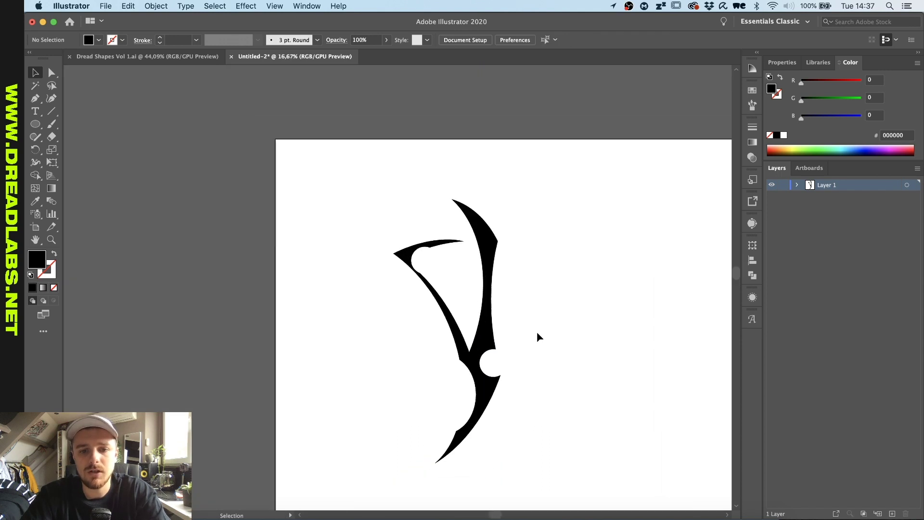
scroll(529, 269, "up", 2)
- Draw a tall ellipse over the upper blade and rotate it slightly counter-clockwise
key("l")
scroll(413, 187, "up", 1)
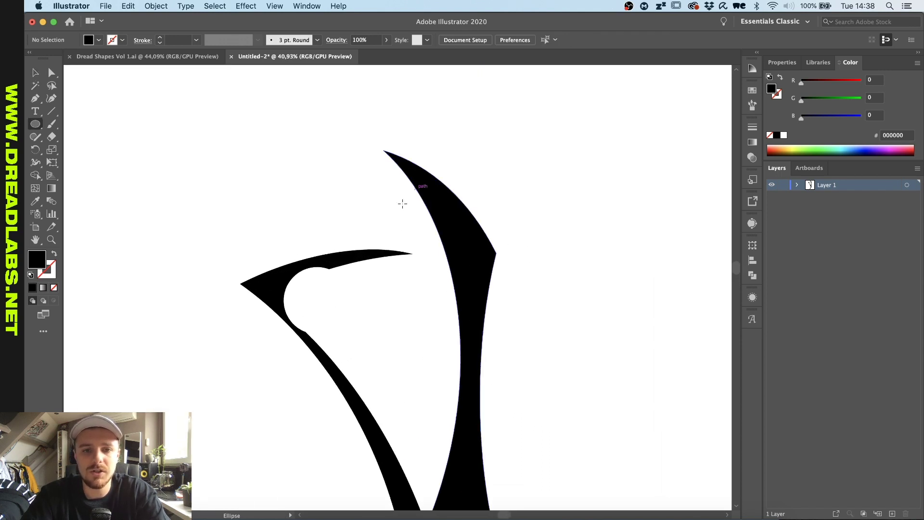
left_click_drag(391, 194, 459, 327)
left_click_drag(430, 298, 452, 289)
key("v")
scroll(526, 205, "up", 1)
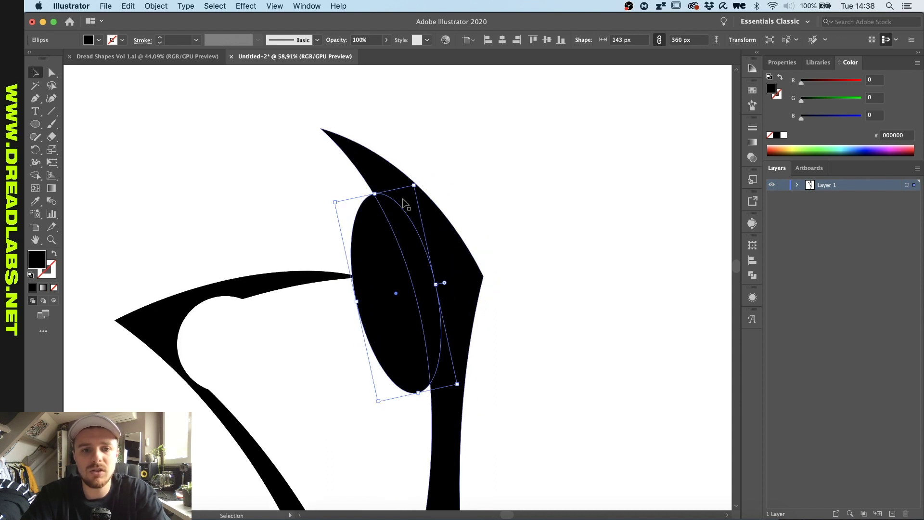
scroll(399, 254, "up", 1)
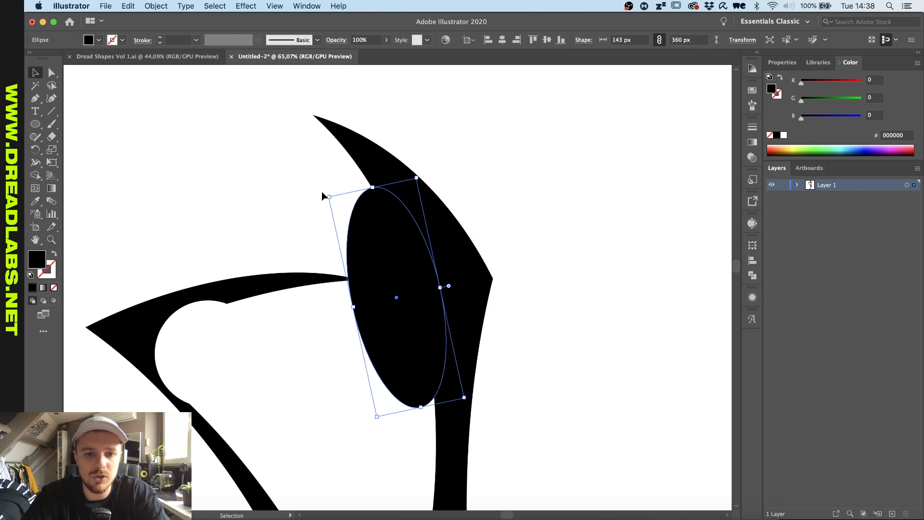
left_click_drag(324, 192, 322, 195)
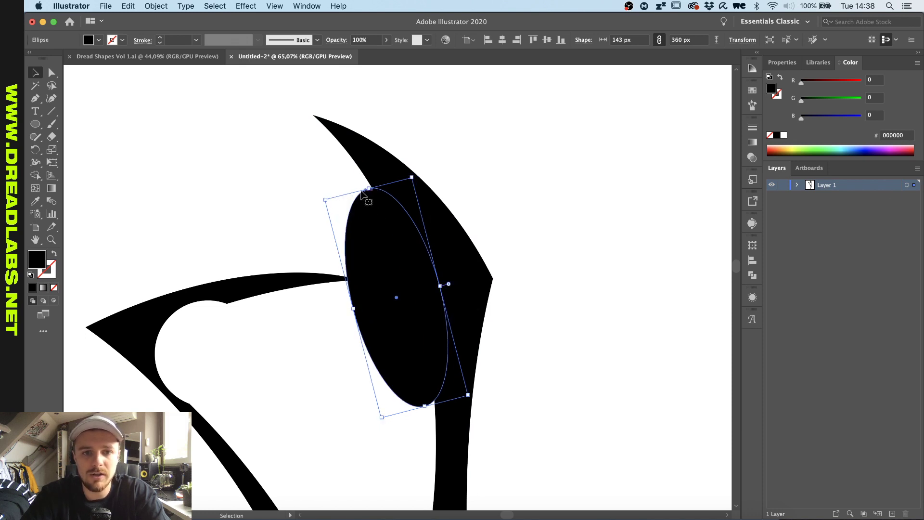
key("a")
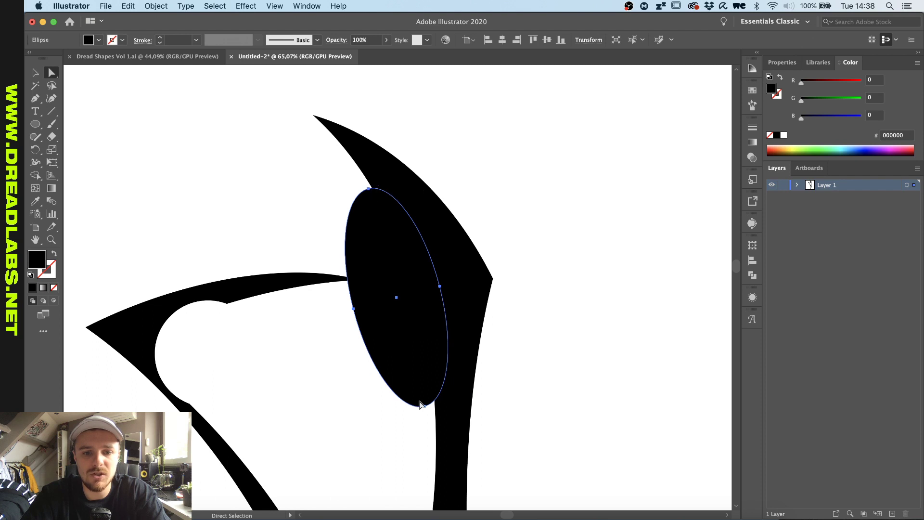
key("v")
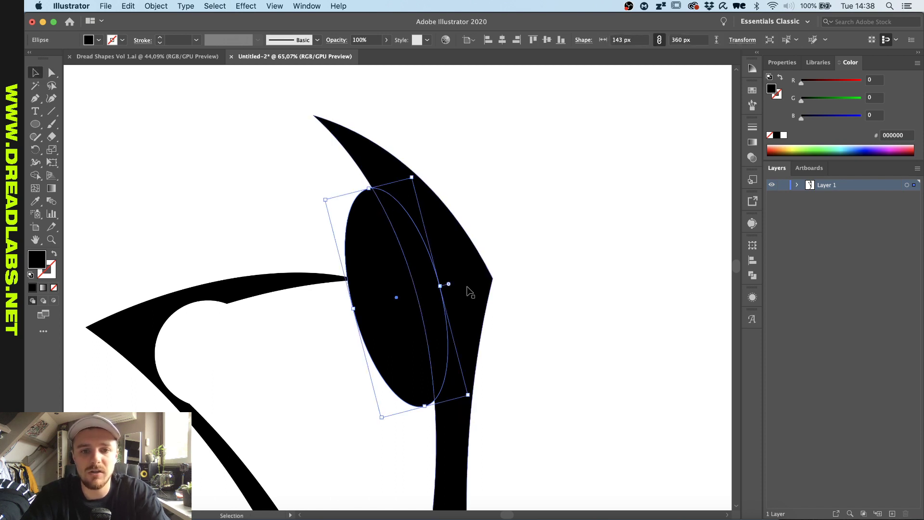
- Erase the ellipse overlap from the leaf-shaped blade with Shape Builder
left_click(419, 245)
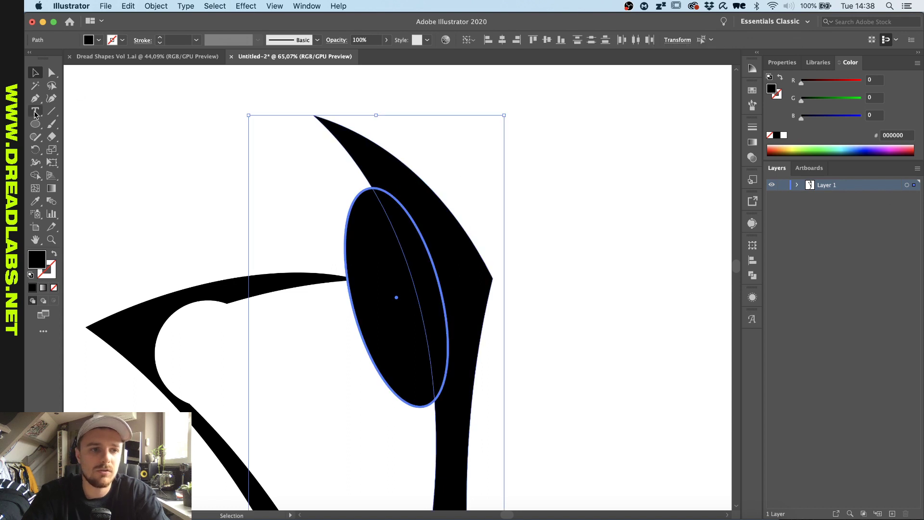
left_click(36, 176)
left_click_drag(359, 231, 408, 227)
scroll(373, 229, "down", 4)
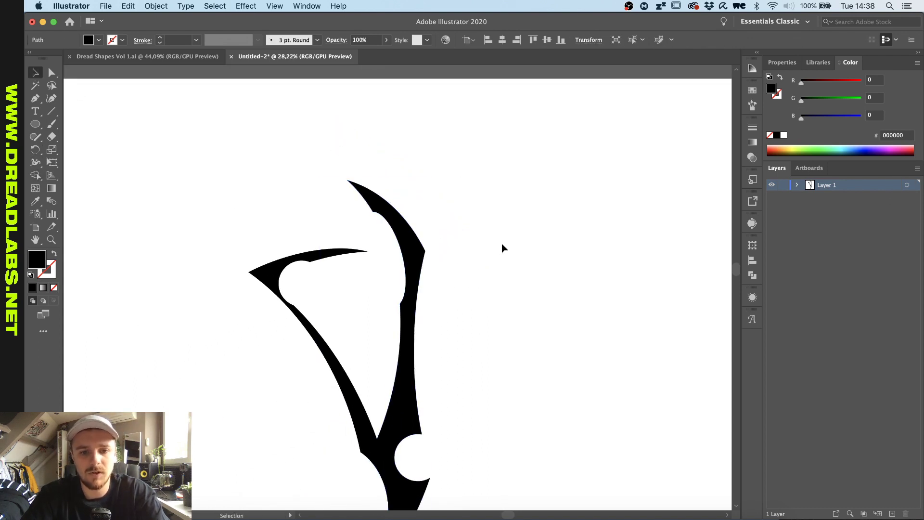
scroll(501, 247, "down", 4)
- Draw a rectangle covering the artboard's right half and swap its fill and stroke
key("v")
left_click(470, 403)
scroll(471, 403, "up", 1)
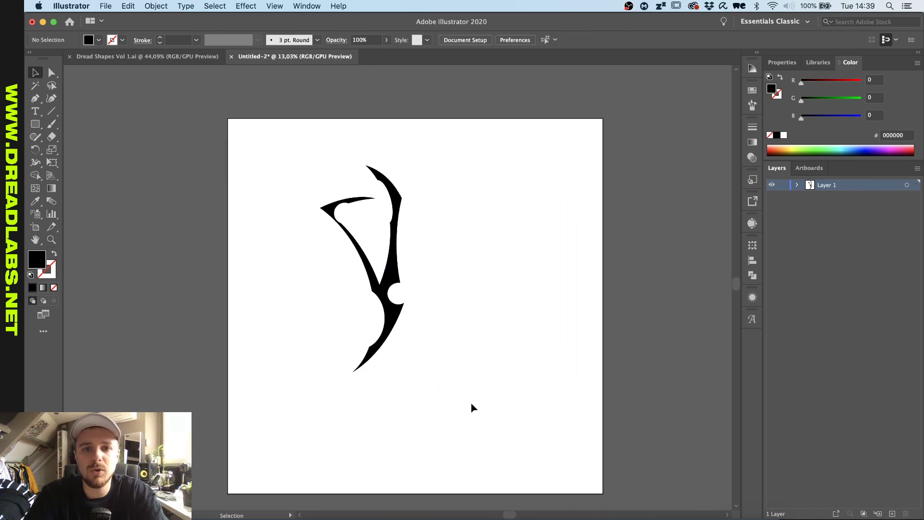
key("m")
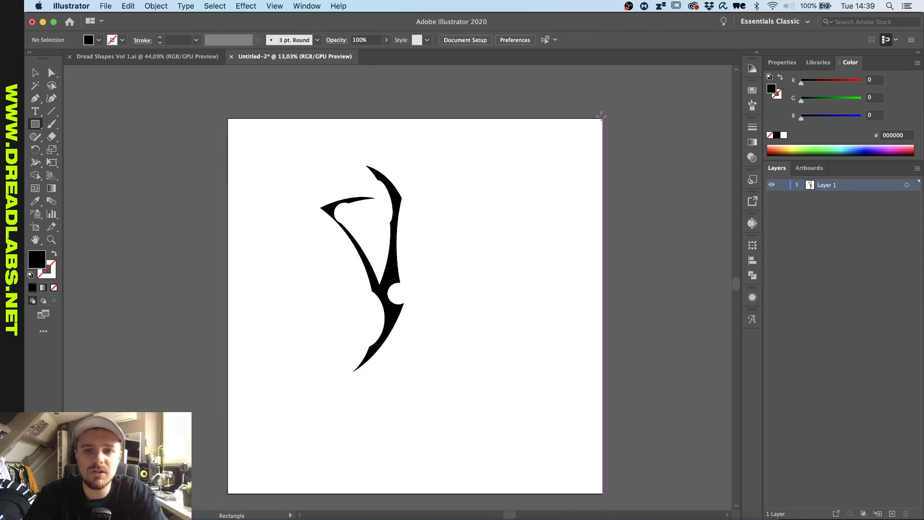
mouse_move(603, 117)
left_mouse_down()
mouse_move(512, 270)
mouse_move(429, 437)
mouse_move(416, 492)
left_mouse_up()
key("shift+x")
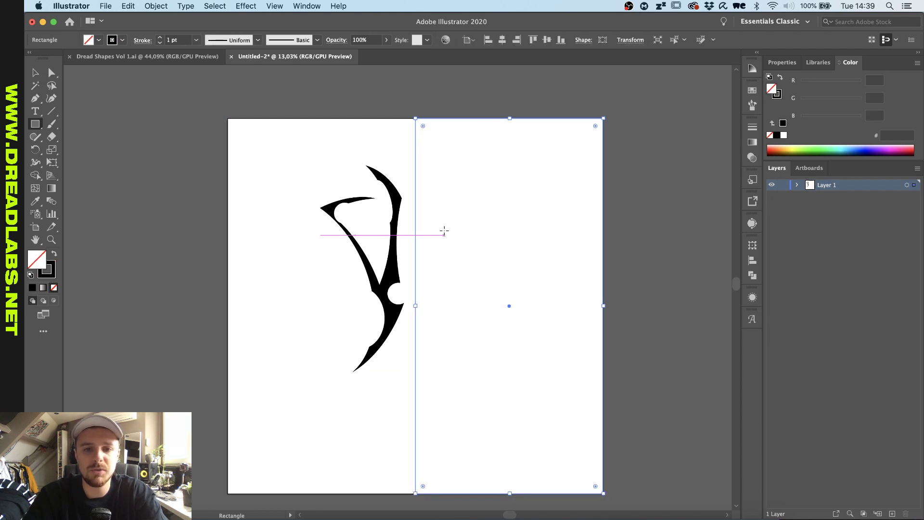
- Centre the black tribal shape horizontally and vertically on the right-half rectangle
key("v")
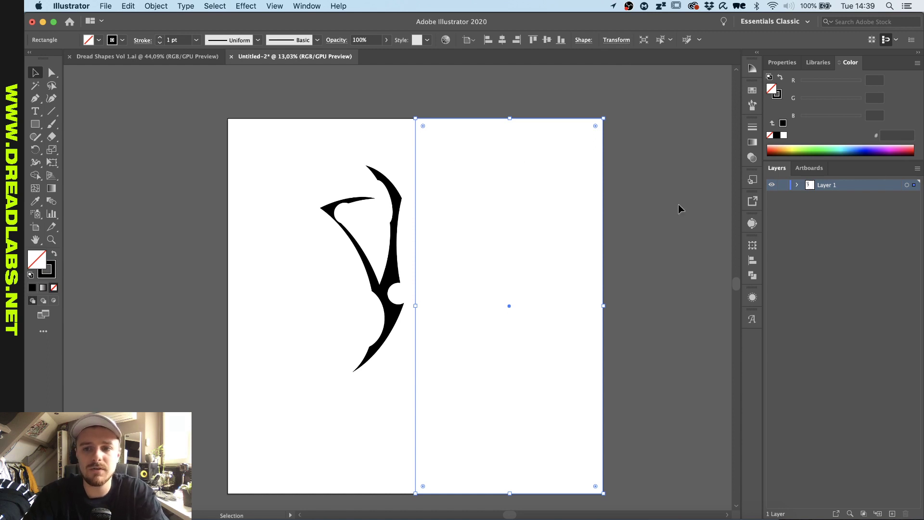
left_click(392, 192)
key("super+shift+b")
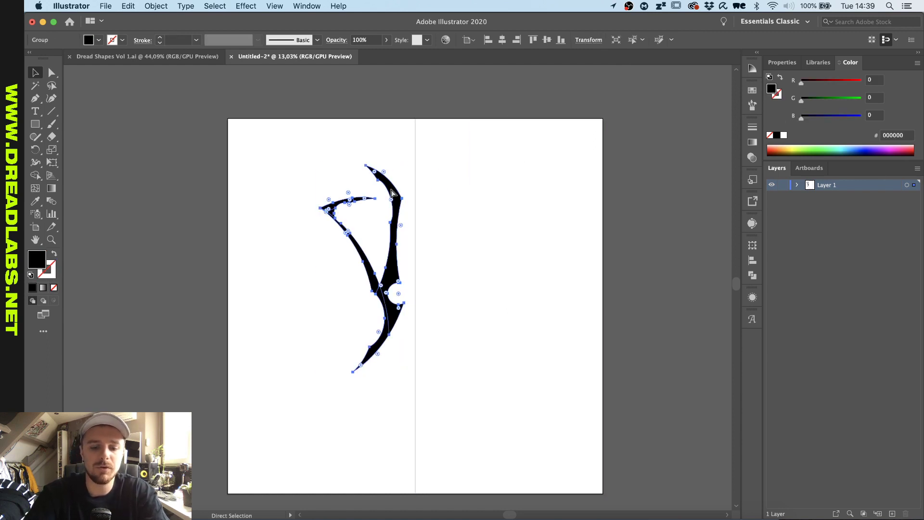
key("super+shift+b")
left_click(416, 157, "shift")
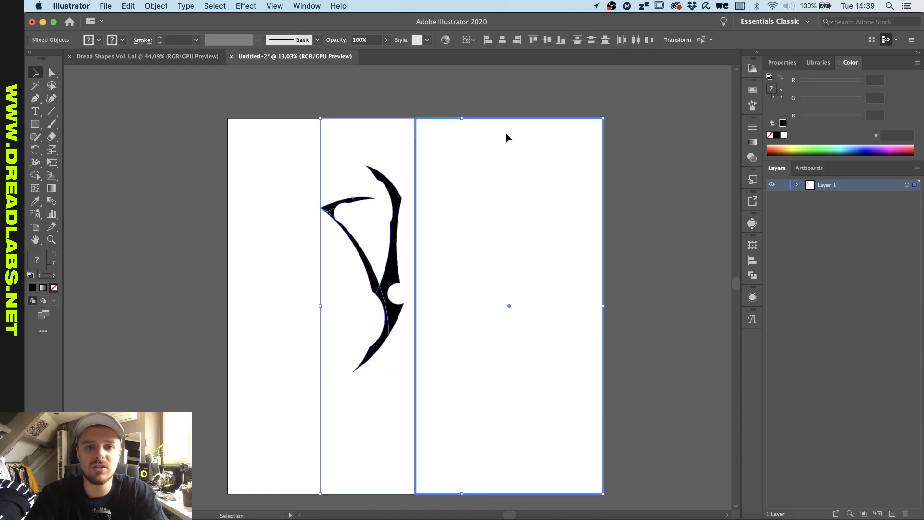
left_click(502, 39)
left_click(549, 41)
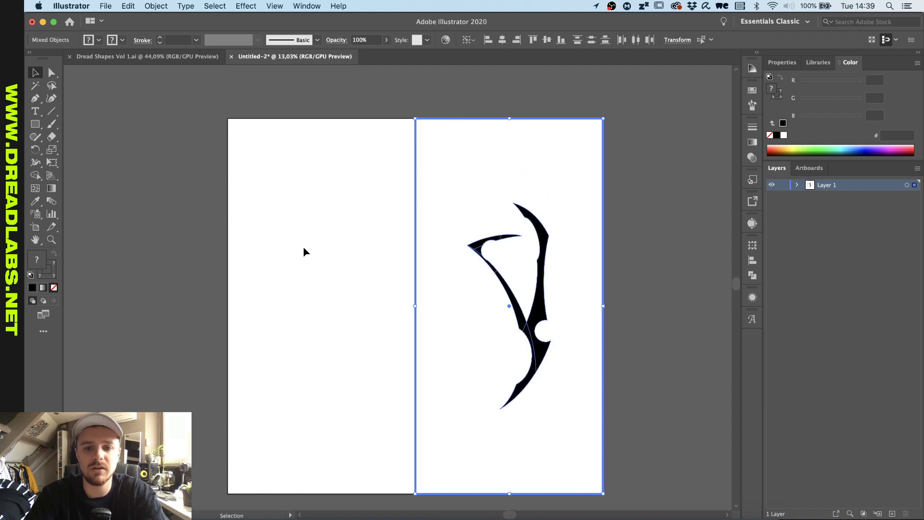
left_click(304, 249)
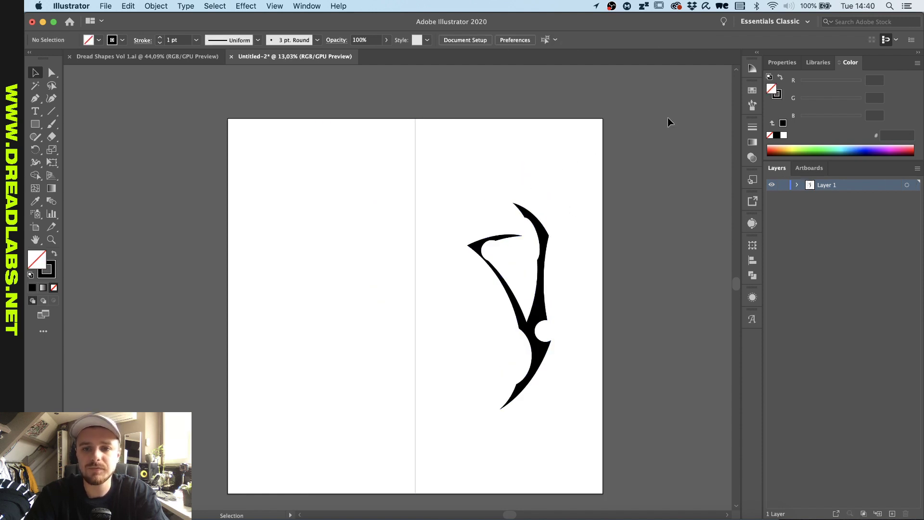
left_click_drag(668, 118, 575, 154)
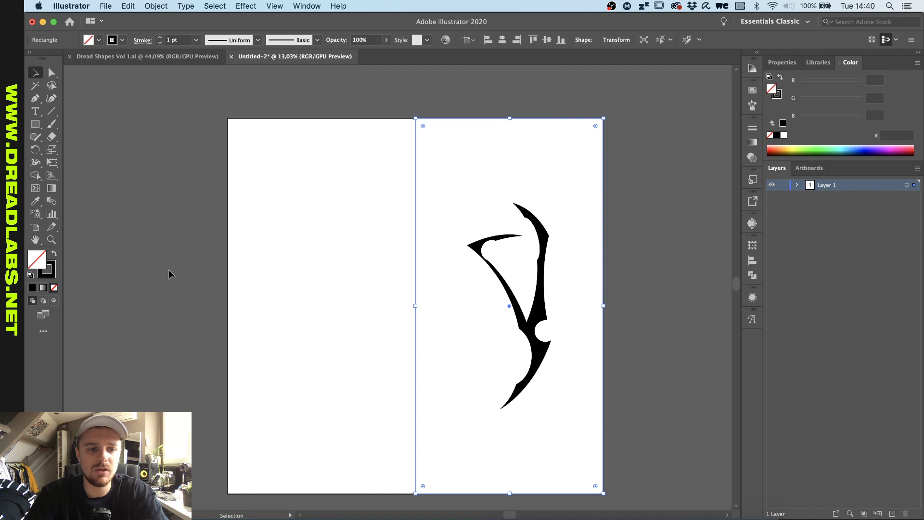
left_click(296, 201)
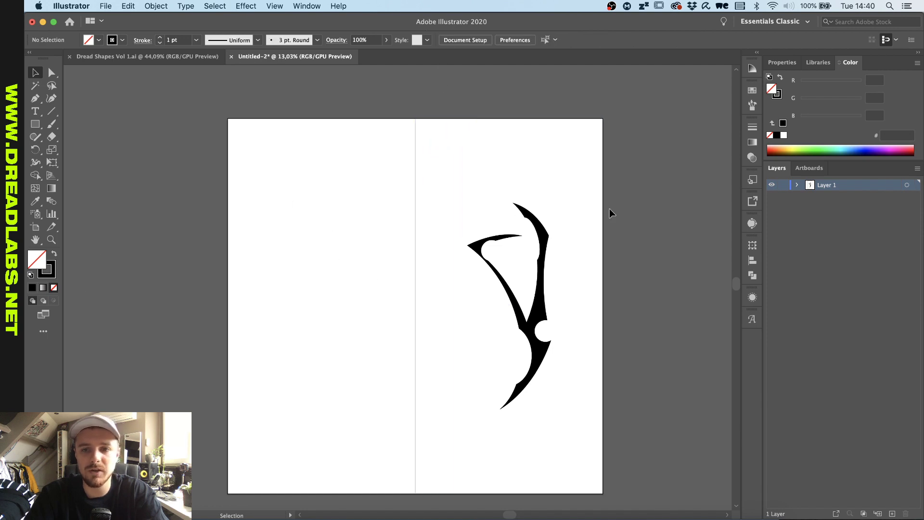
- Select the tribal shape and rectangle in Layer 1 and group them
left_click(797, 184)
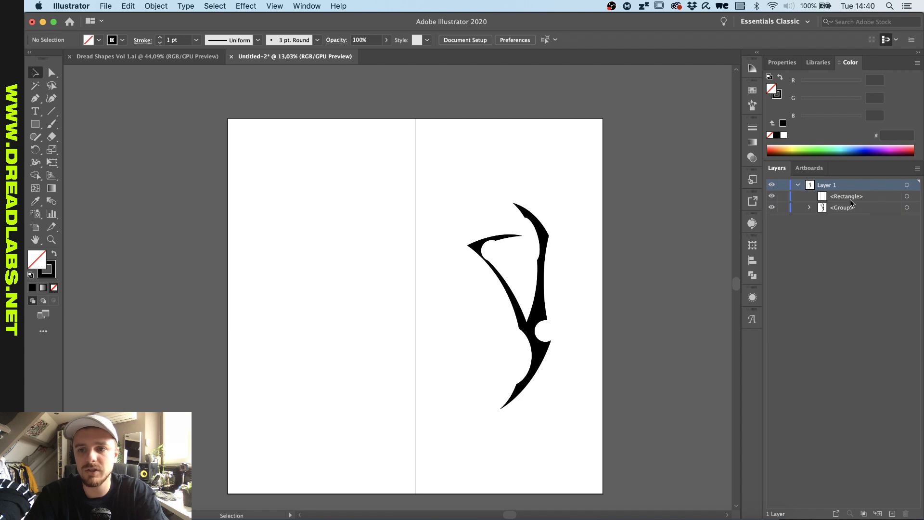
left_click(907, 208)
left_click(906, 196, "shift")
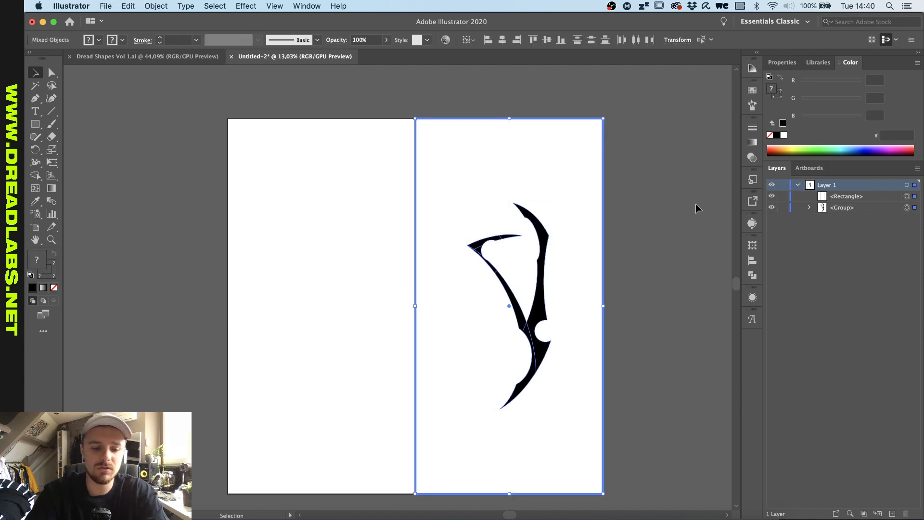
key("super+7")
- Apply a Transform effect to the blade with Reflect X and a -1500 px horizontal move
key("v")
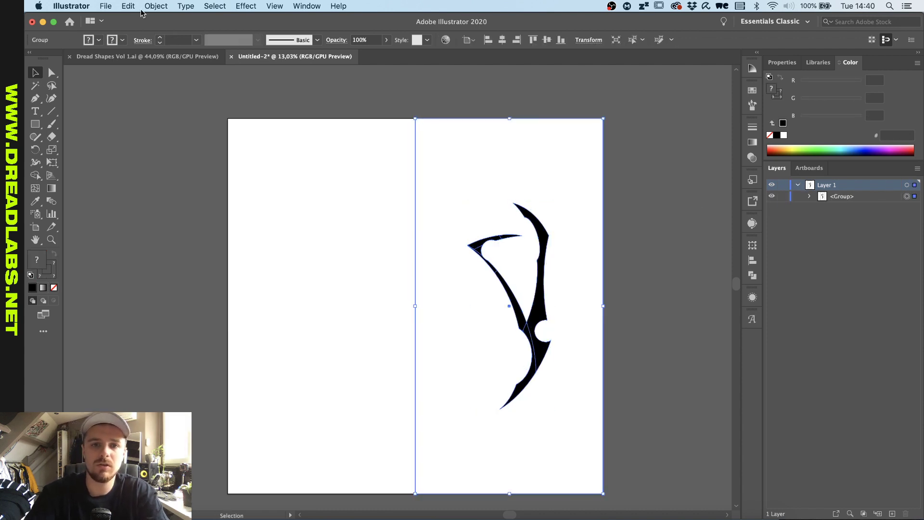
left_click(258, 7)
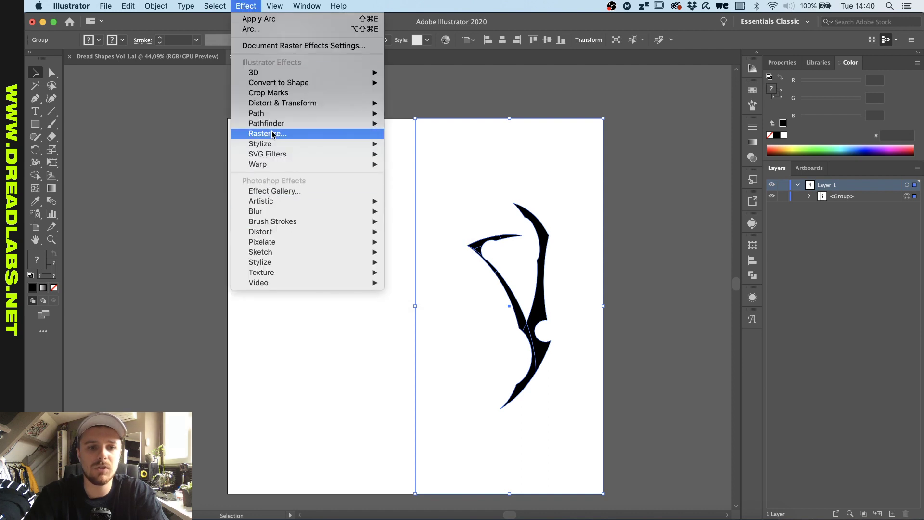
mouse_move(271, 147)
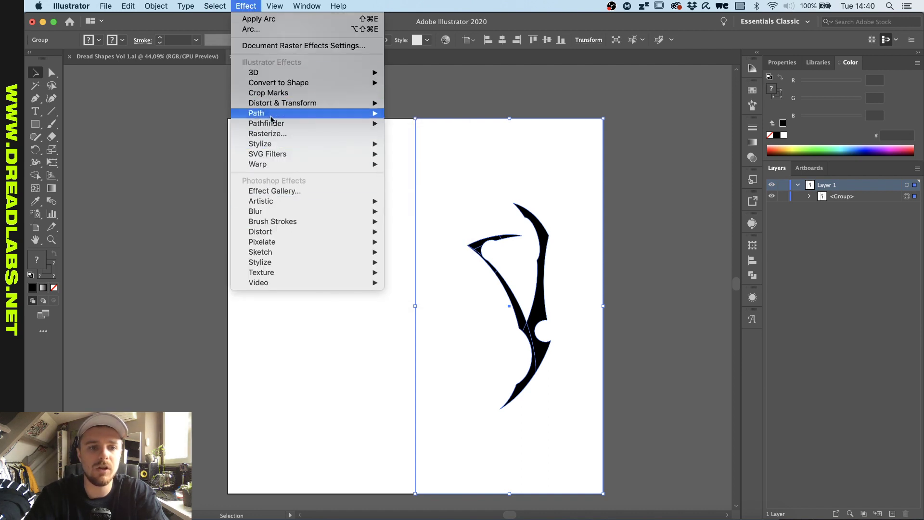
mouse_move(280, 105)
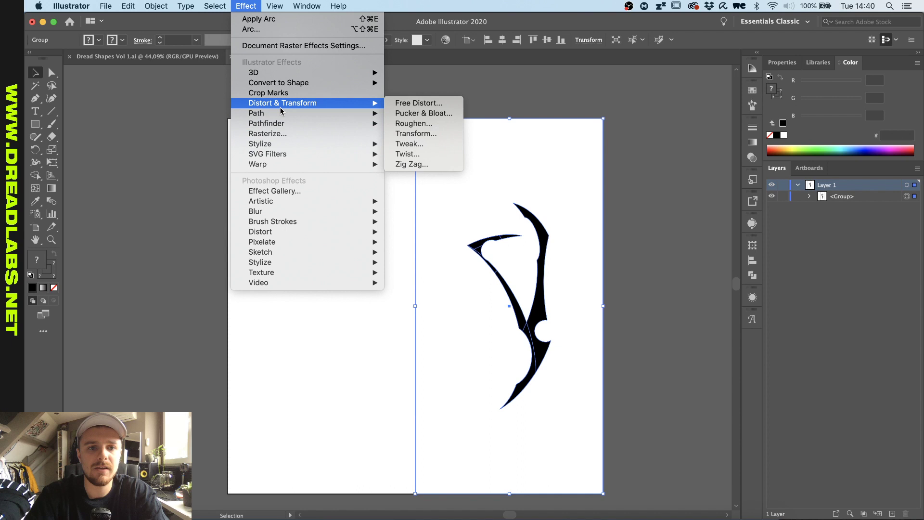
left_click(448, 136)
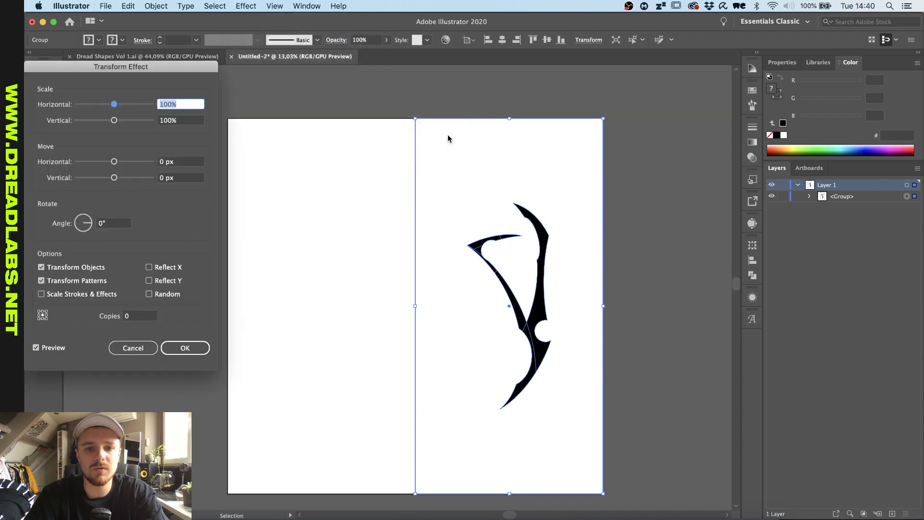
left_click(149, 267)
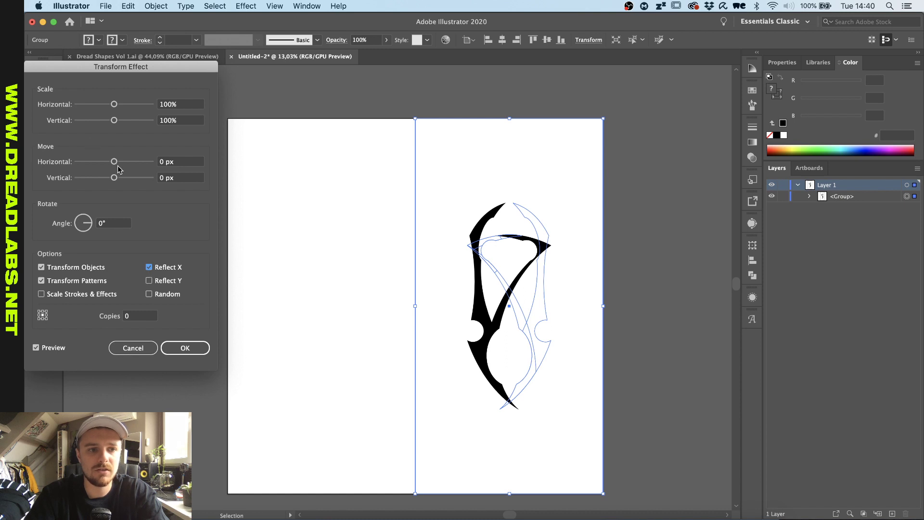
left_click(181, 162)
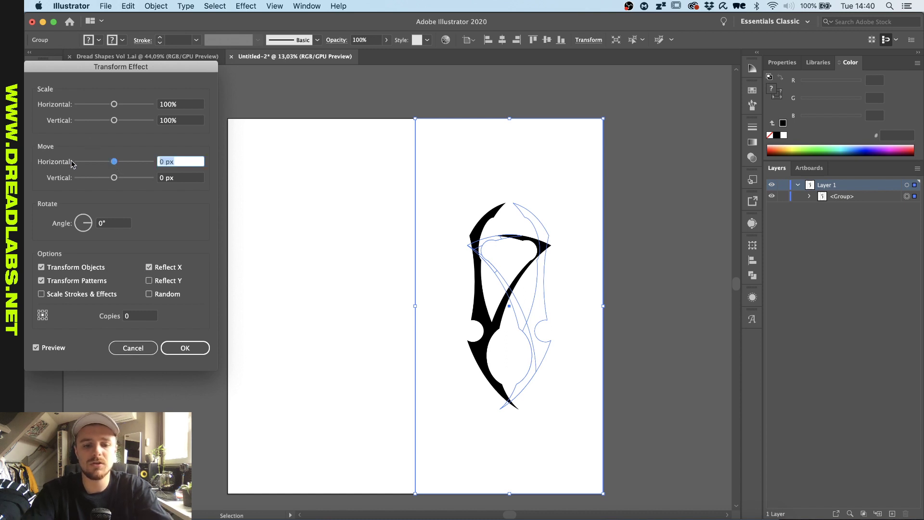
type("-1500")
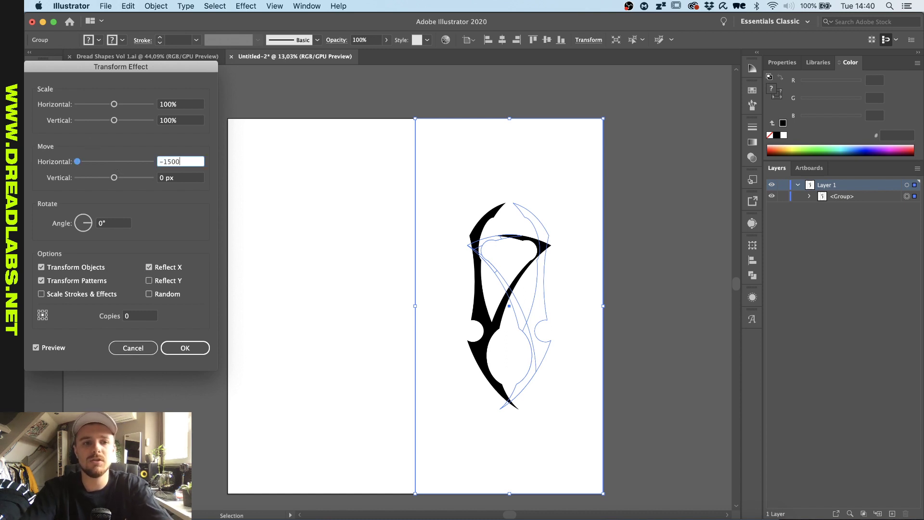
left_click(181, 178)
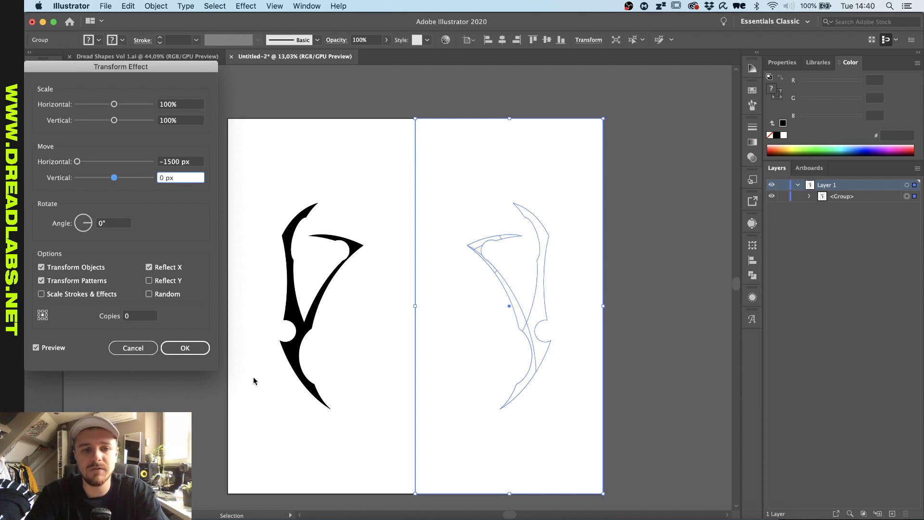
left_click(181, 354)
- Set the Transform effect to 1 copy, apply it, and deselect the artwork
left_click(135, 317)
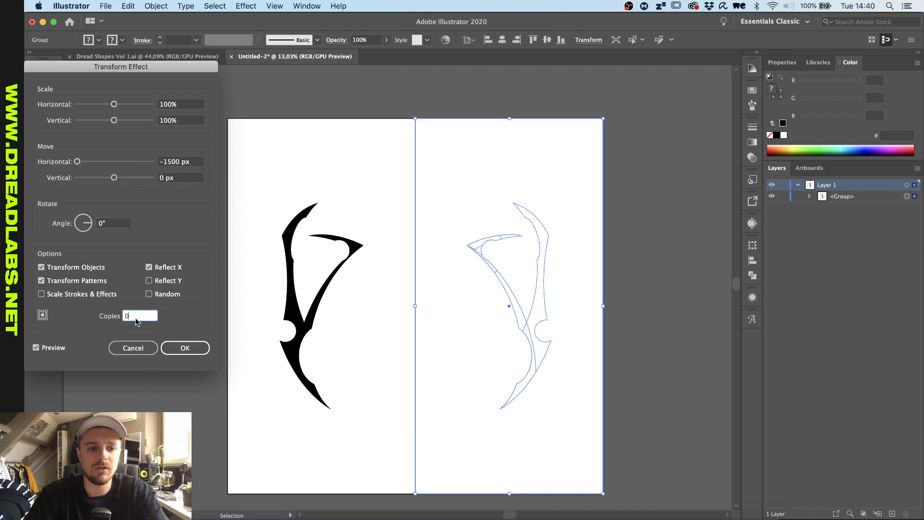
key("Up")
left_click(179, 344)
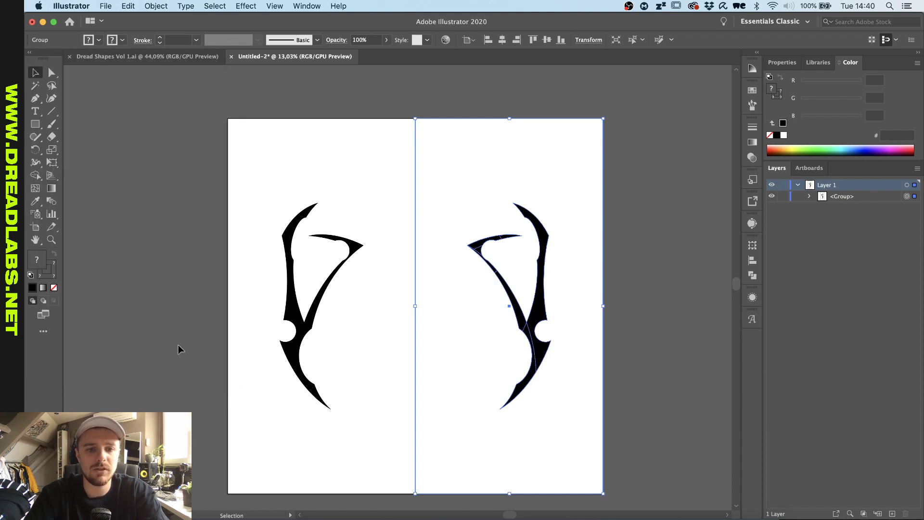
left_click(201, 273)
- Isolate the mirrored group and drag the shapes closer to the centre
left_click(293, 276)
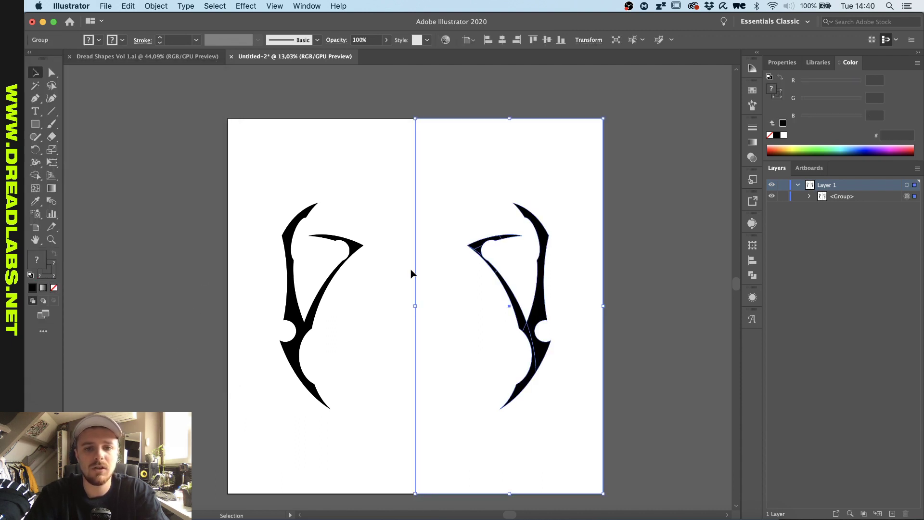
left_click(363, 83)
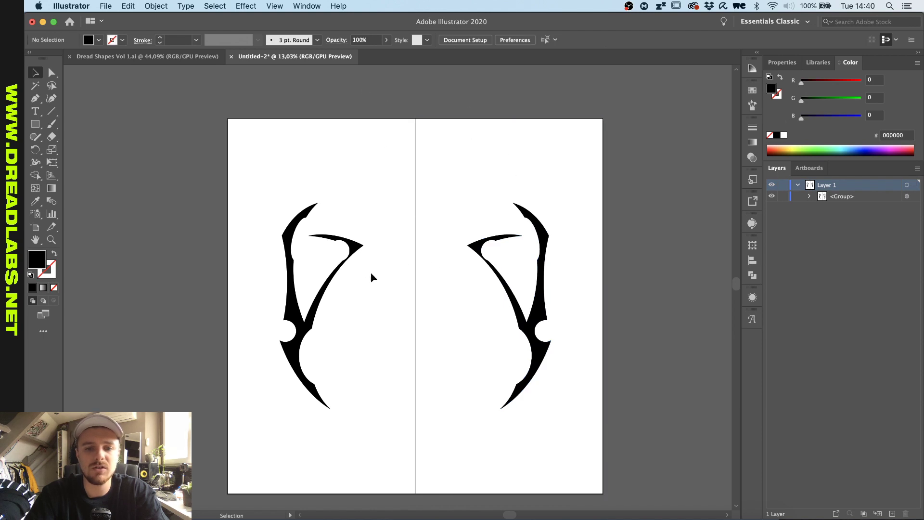
left_click(543, 267)
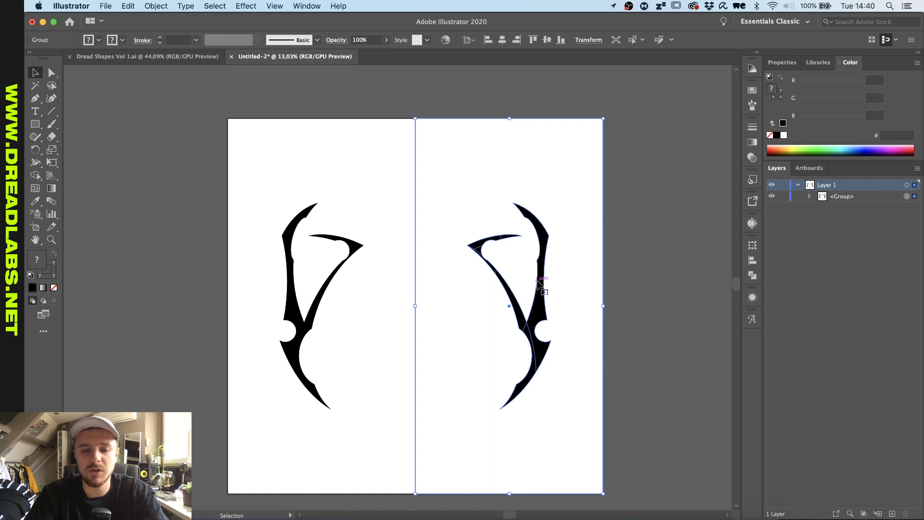
double_click(537, 283)
left_click_drag(538, 302, 511, 313)
- Set the right-half background rectangle's stroke to None and lock it in Layers
left_click(546, 272)
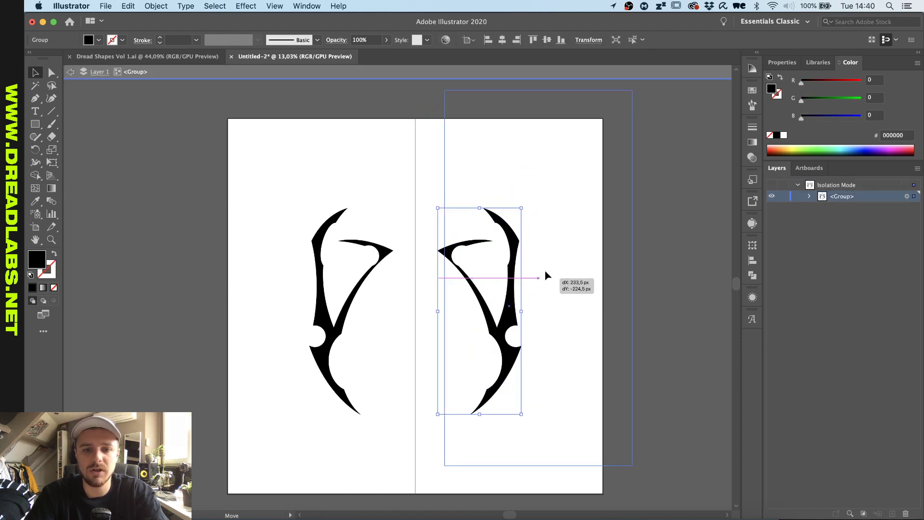
left_click(810, 197)
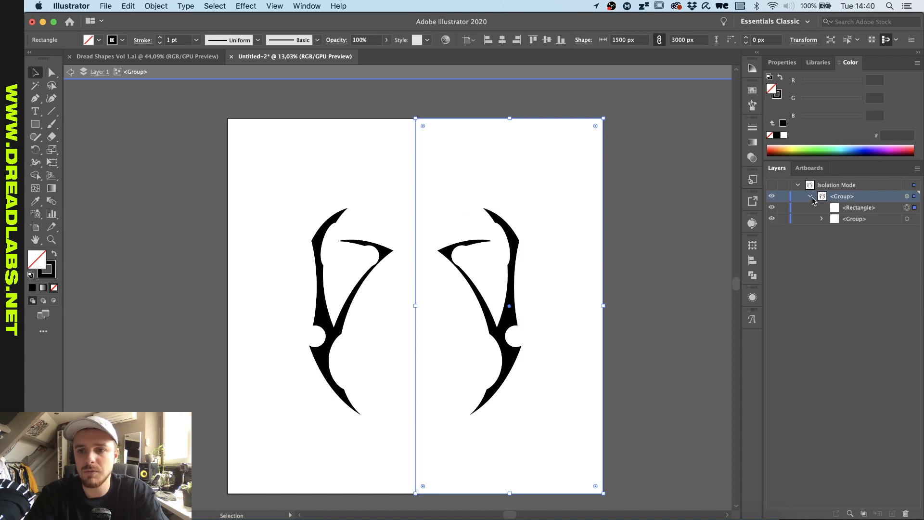
left_click(784, 209)
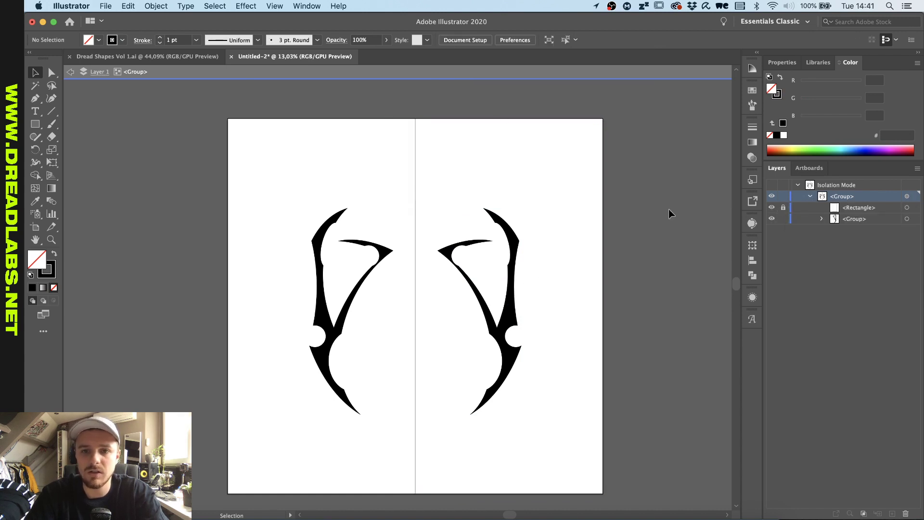
left_click_drag(621, 127, 565, 166)
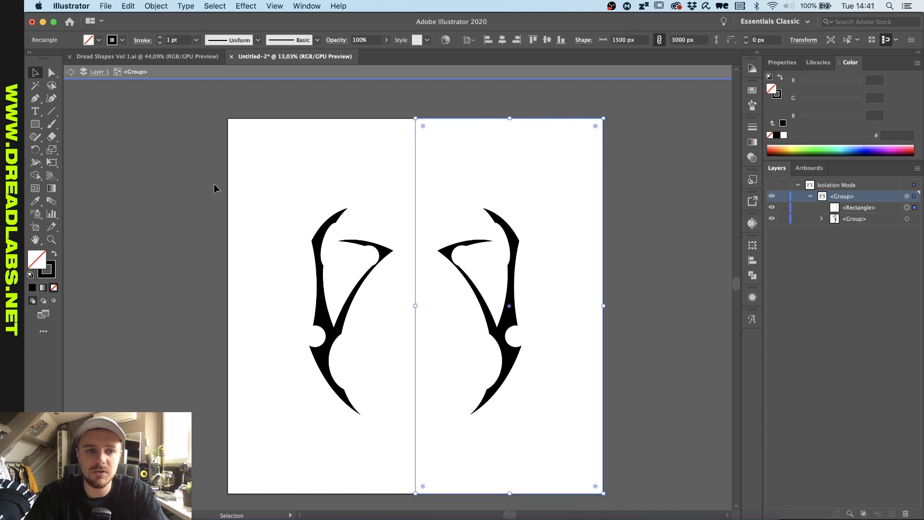
left_click(54, 287)
left_click(783, 210)
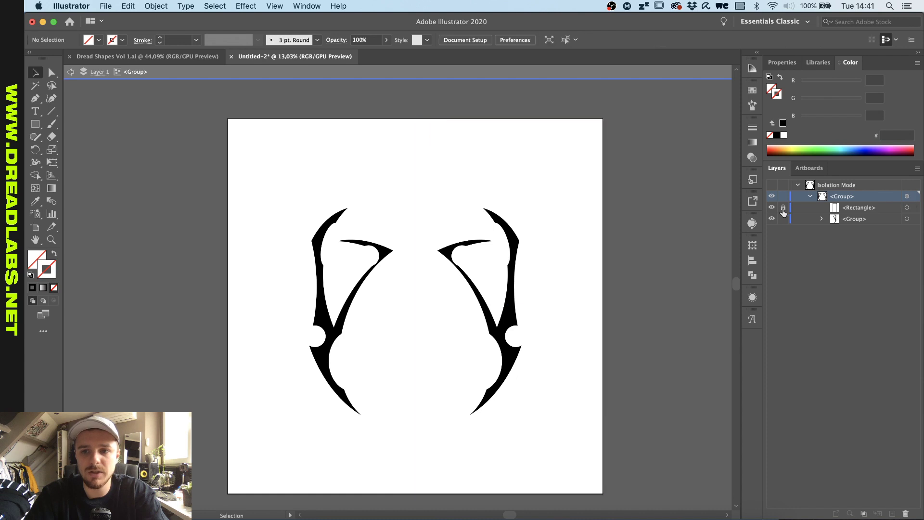
- Move the right blade higher with a slight inward tilt, then exit Isolation Mode
left_click_drag(495, 295, 517, 219)
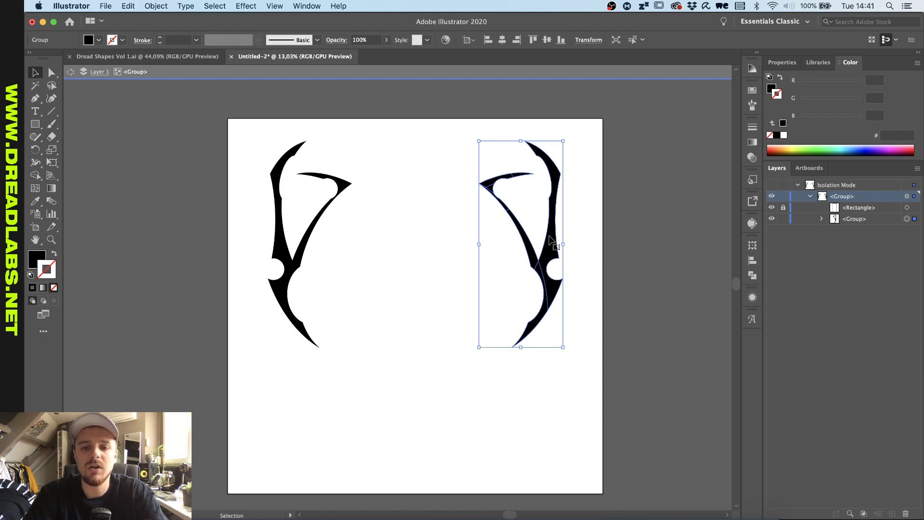
left_click_drag(567, 137, 593, 158)
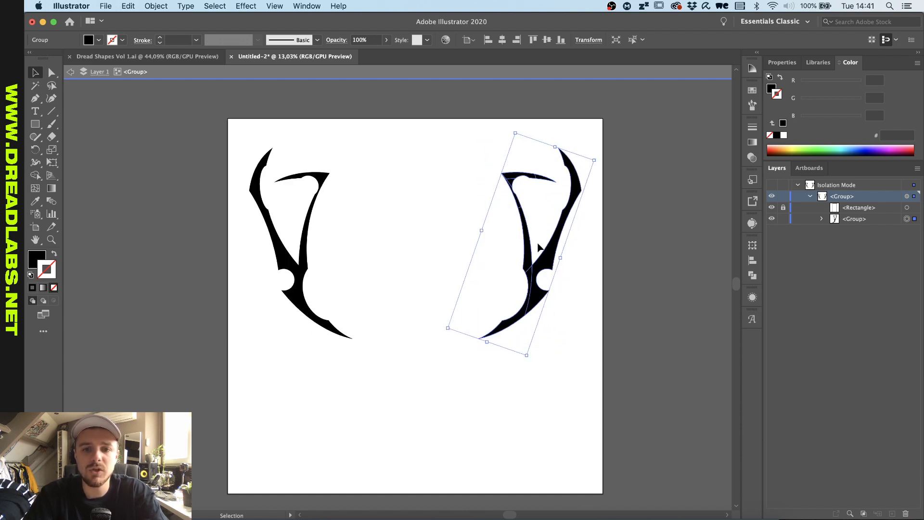
left_click_drag(539, 255, 507, 303)
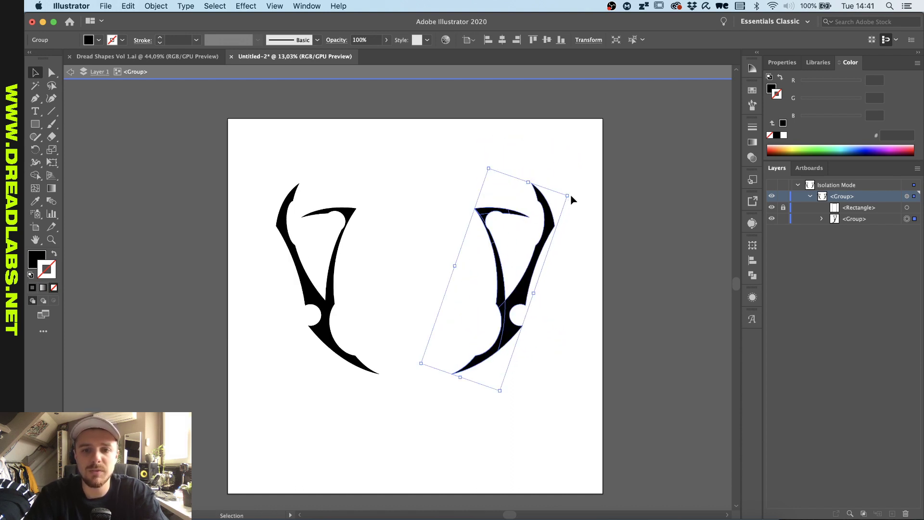
left_click_drag(569, 194, 536, 171)
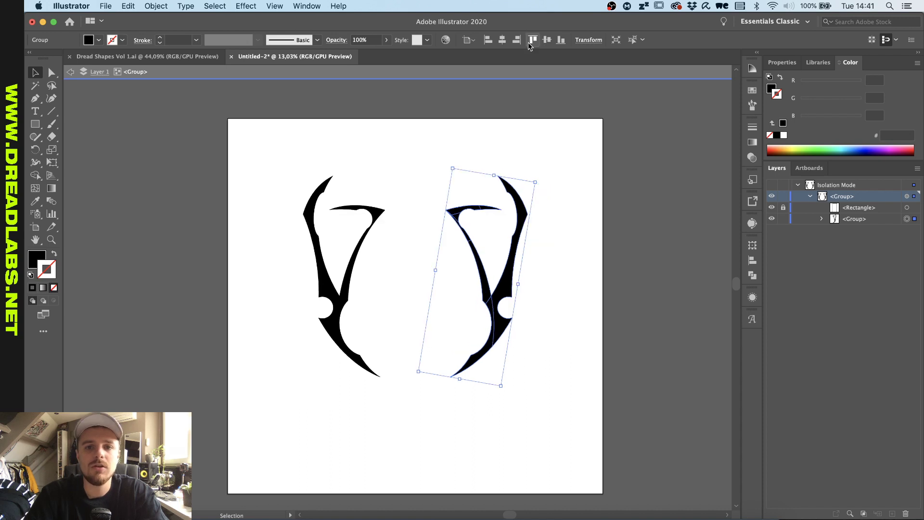
left_click(695, 218)
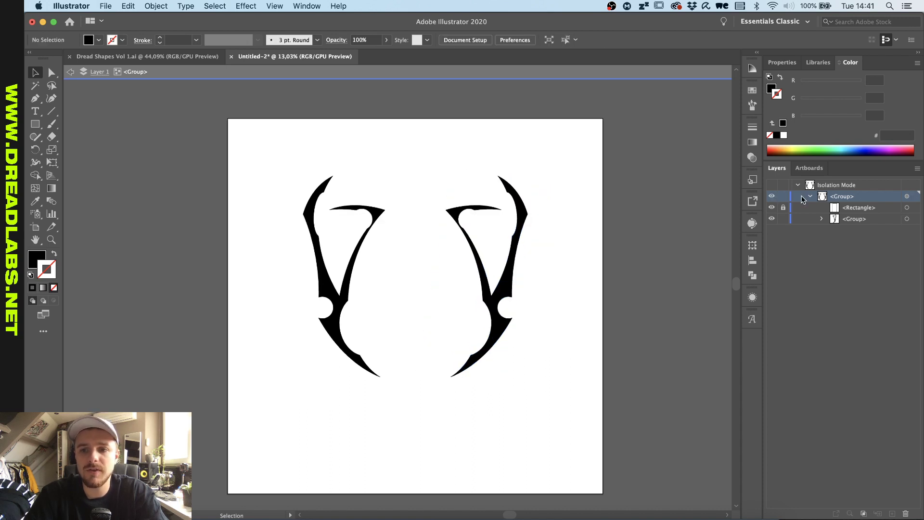
left_click(521, 207)
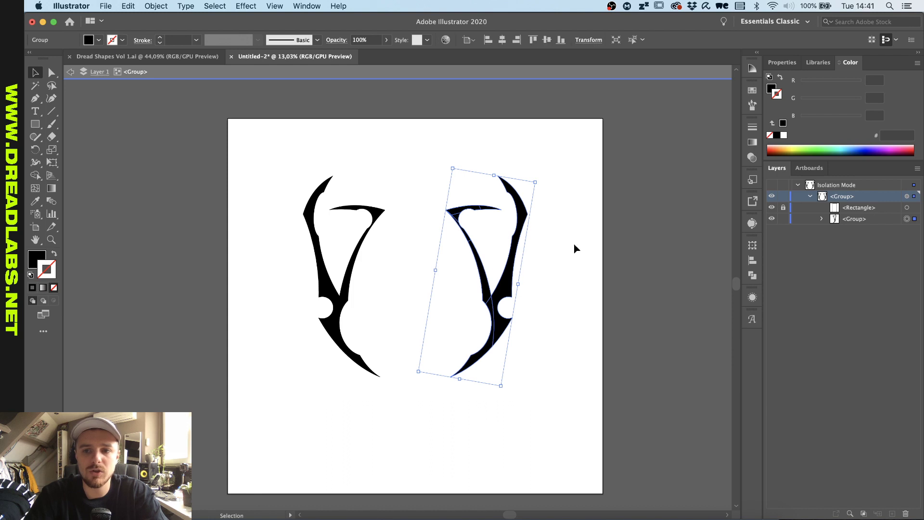
double_click(660, 191)
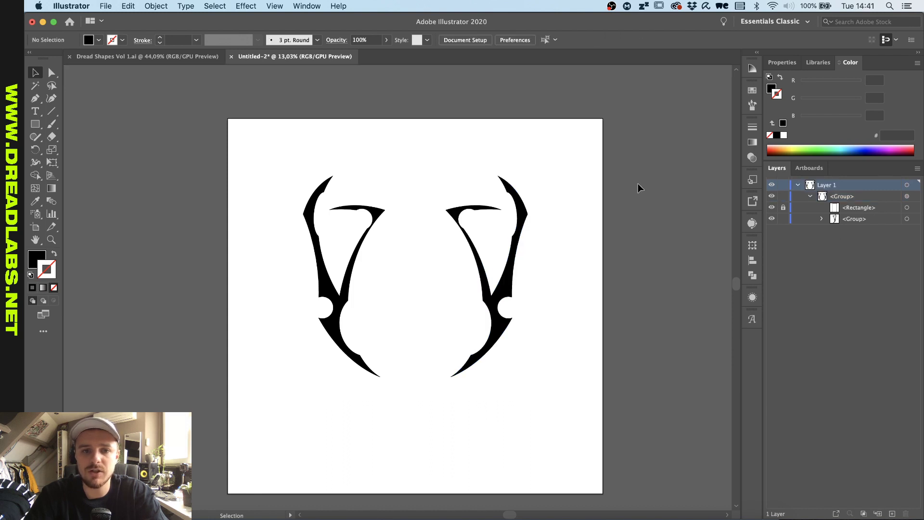
- Expand the mirrored group's appearance into real shapes with Object > Expand Appearance
left_click(331, 365)
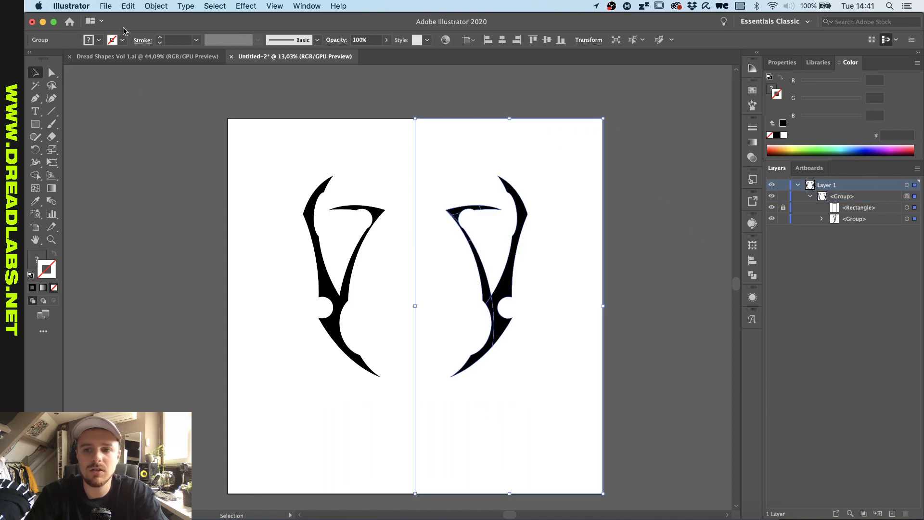
left_click(150, 7)
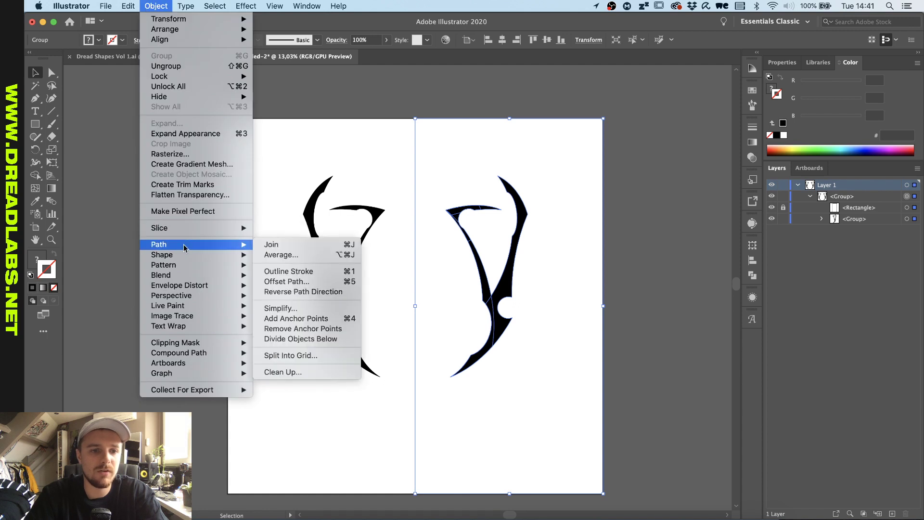
left_click(197, 135)
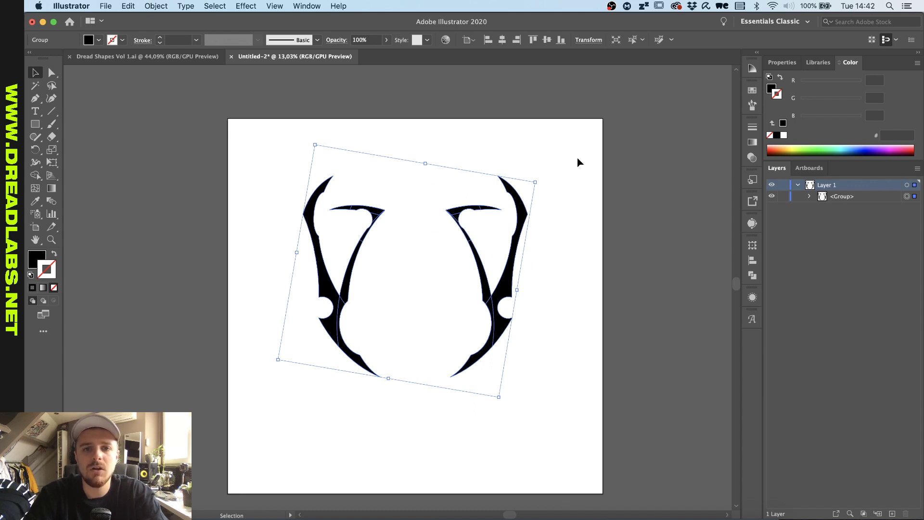
- Reset the group's bounding box to upright and reselect the whole blade pair
left_click(156, 6)
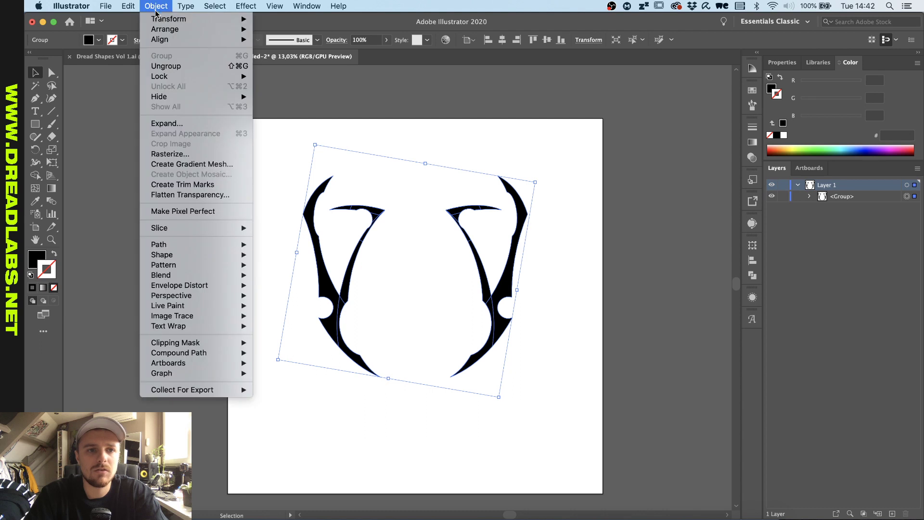
mouse_move(169, 19)
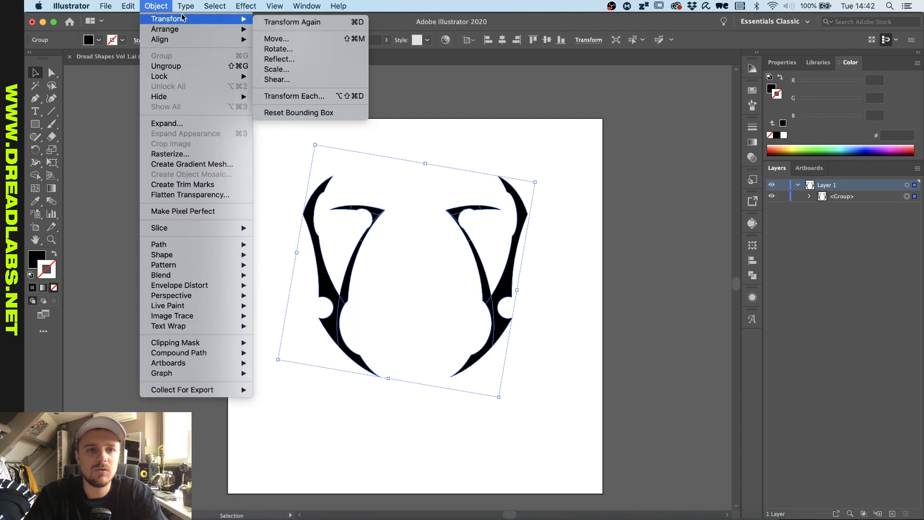
left_click(278, 113)
left_click(400, 144)
left_click_drag(536, 148, 336, 351)
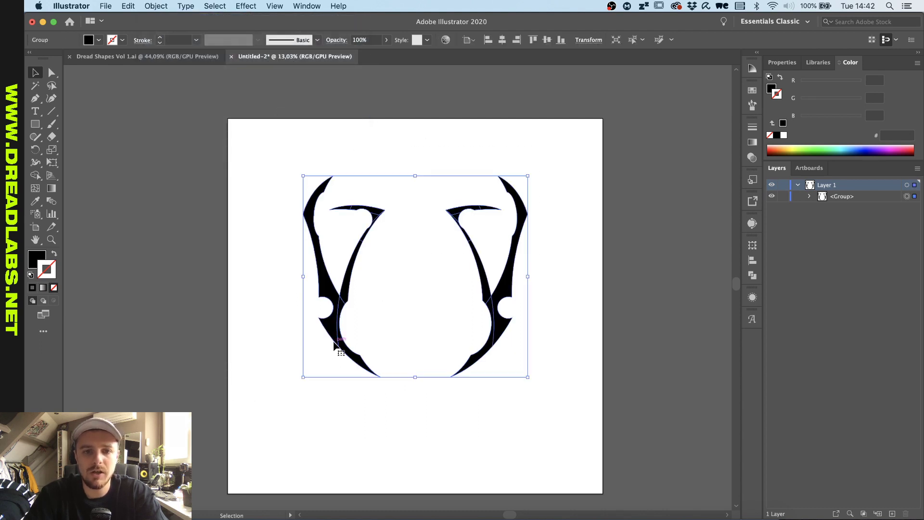
scroll(336, 350, "up", 3)
- Align the blade pair to the artboard centre, deselect, and zoom in to check
scroll(336, 350, "down", 3)
scroll(335, 346, "up", 2)
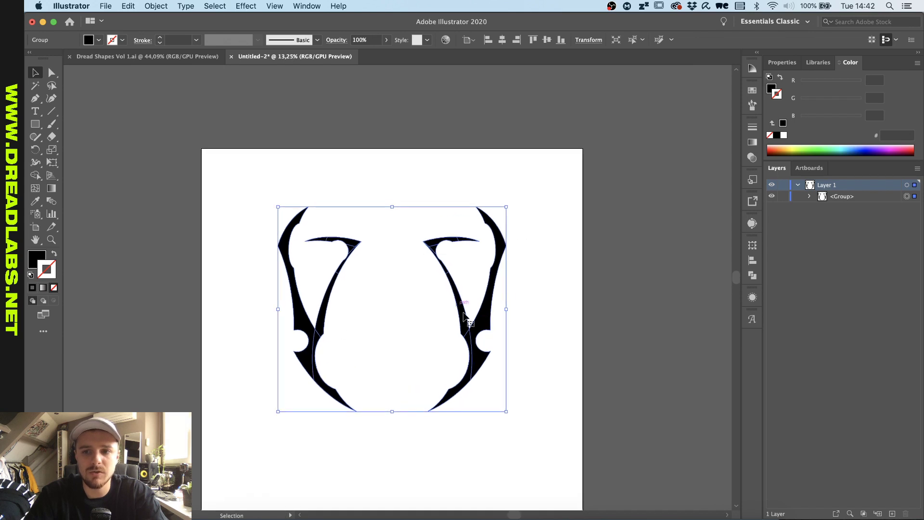
left_click(547, 41)
left_click(450, 151)
scroll(446, 154, "up", 1)
scroll(534, 140, "up", 4)
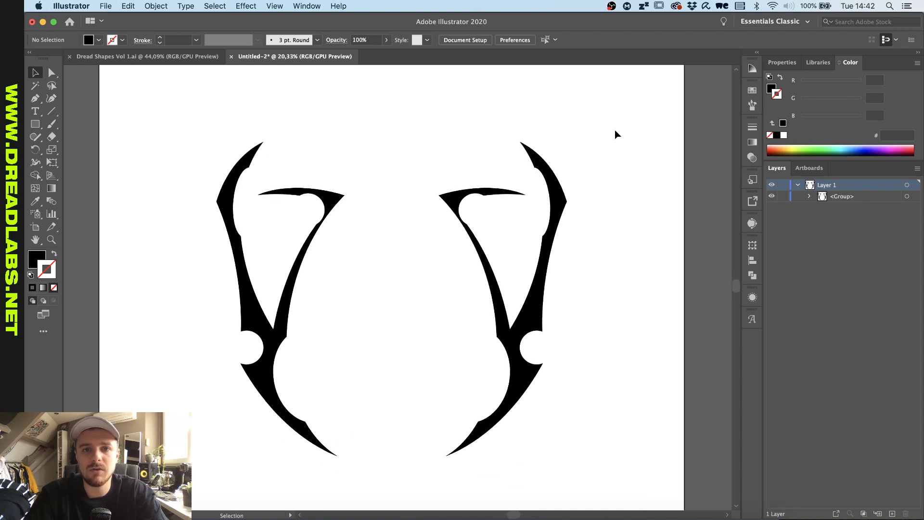
scroll(616, 134, "down", 2)
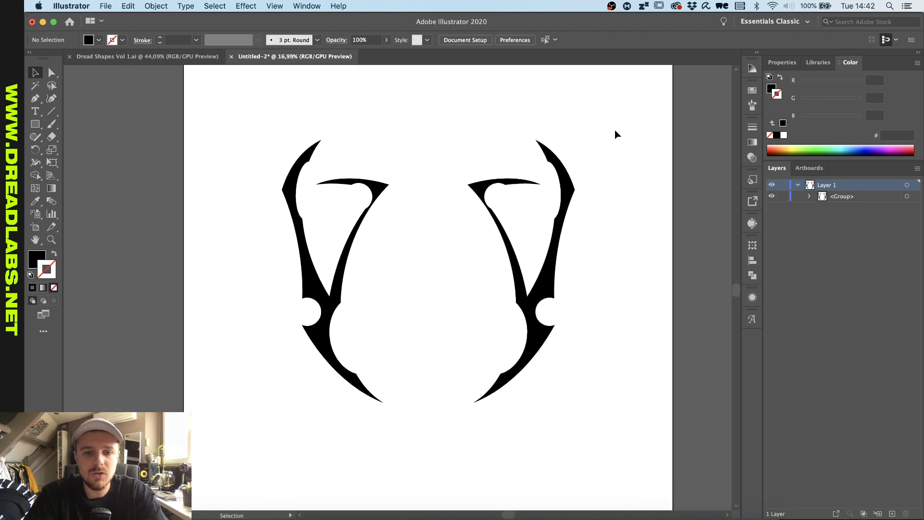
scroll(616, 134, "up", 1)
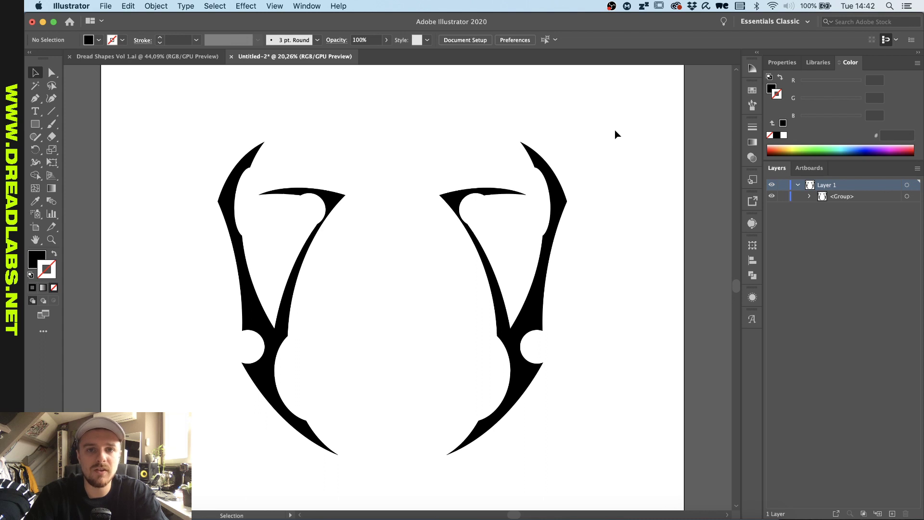